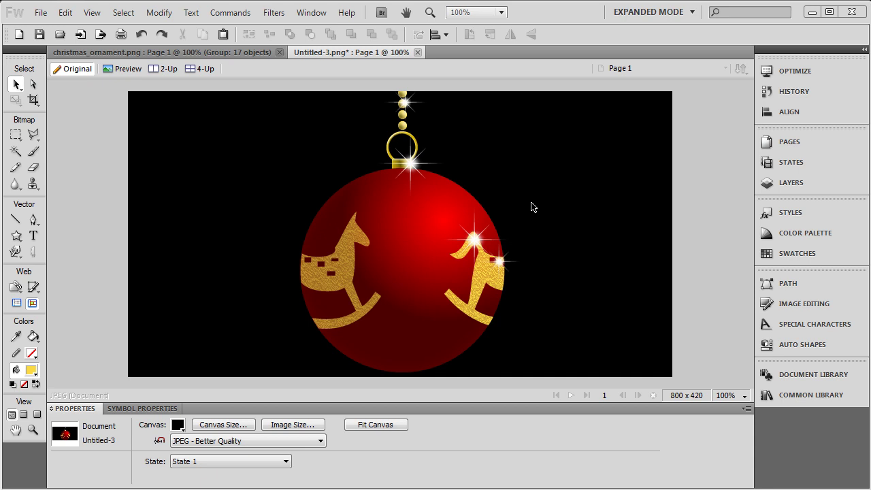
Delete the gold rocking-horse decoration and the two sparkles lying on the red ball.
click(476, 272)
drag(489, 274, 398, 279)
key(Delete)
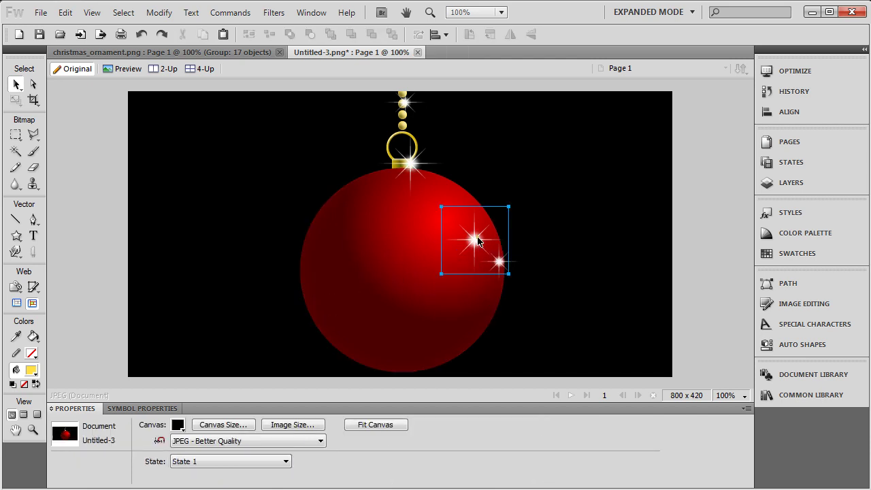
click(499, 266)
key(Delete)
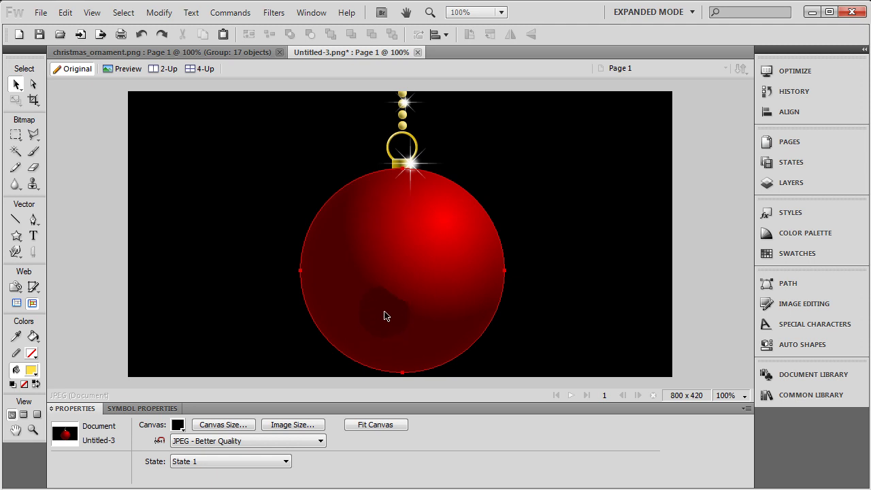
Change the centre colour of the ball's radial gradient to bright blue #0099FF.
click(436, 249)
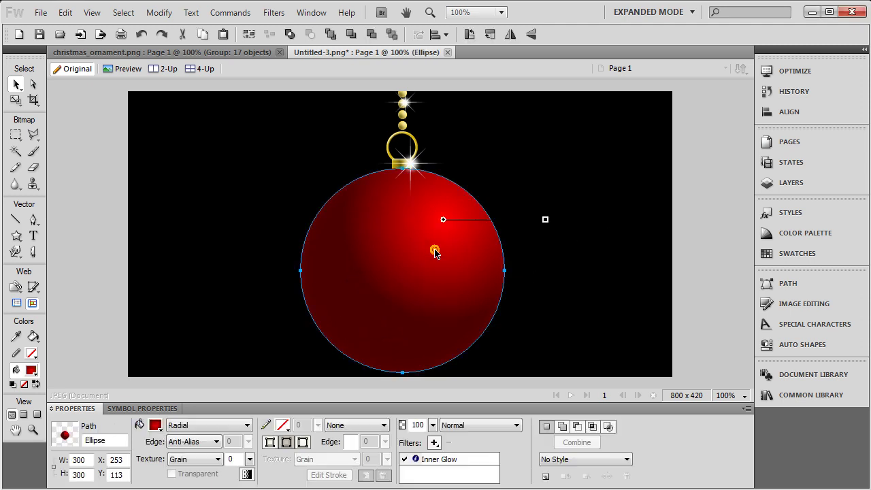
click(155, 425)
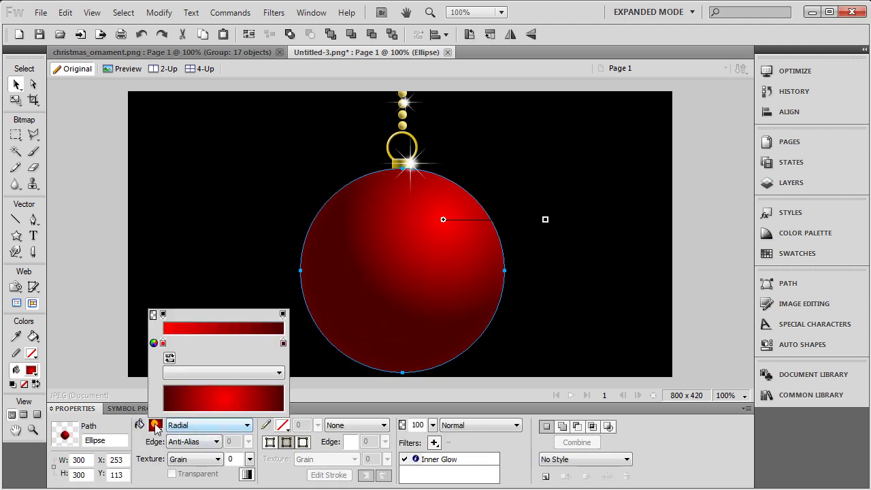
click(163, 342)
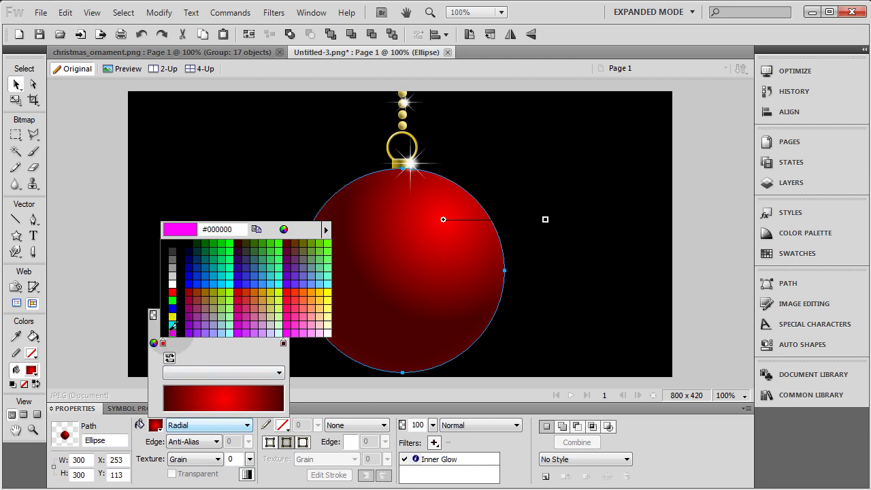
click(216, 285)
Change the outer colour of the ball's gradient to a very dark shade of the same blue, #0099FF.
click(283, 343)
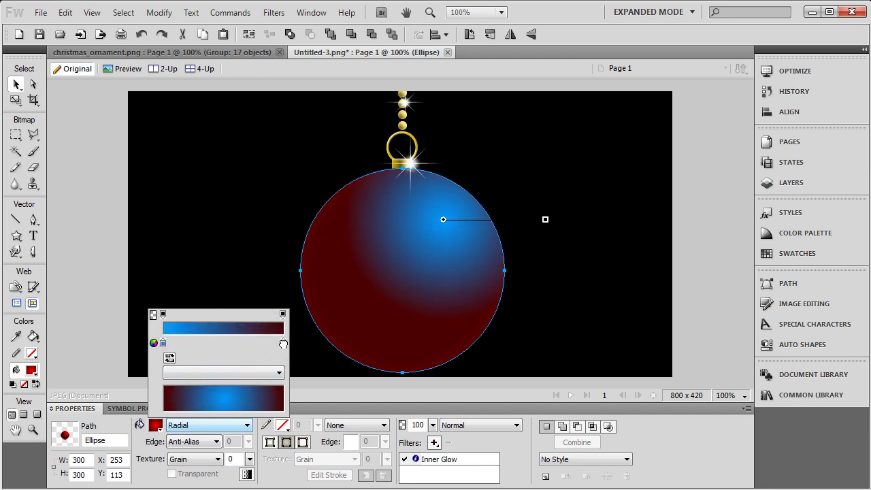
click(334, 280)
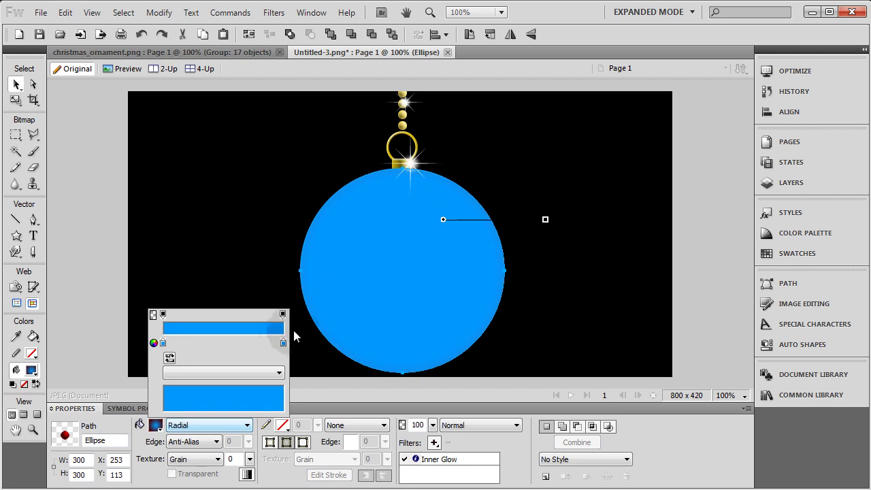
click(282, 343)
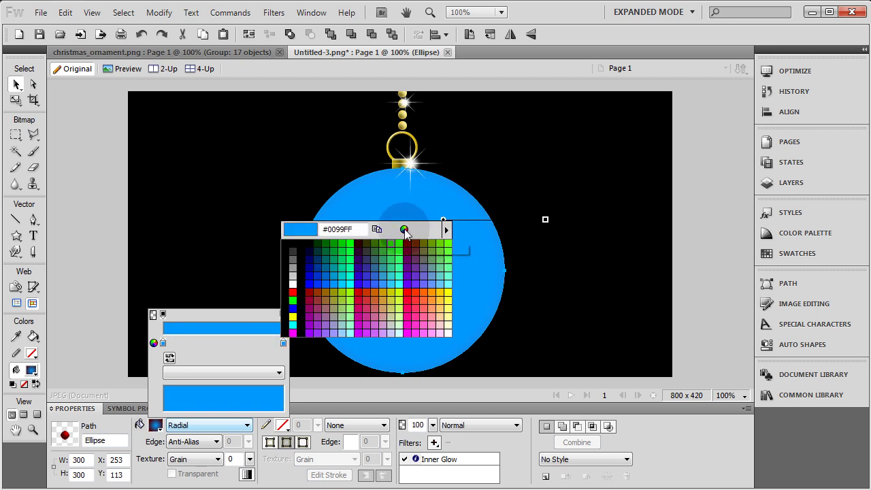
click(405, 232)
click(512, 269)
drag(512, 269, 513, 303)
click(240, 377)
click(434, 200)
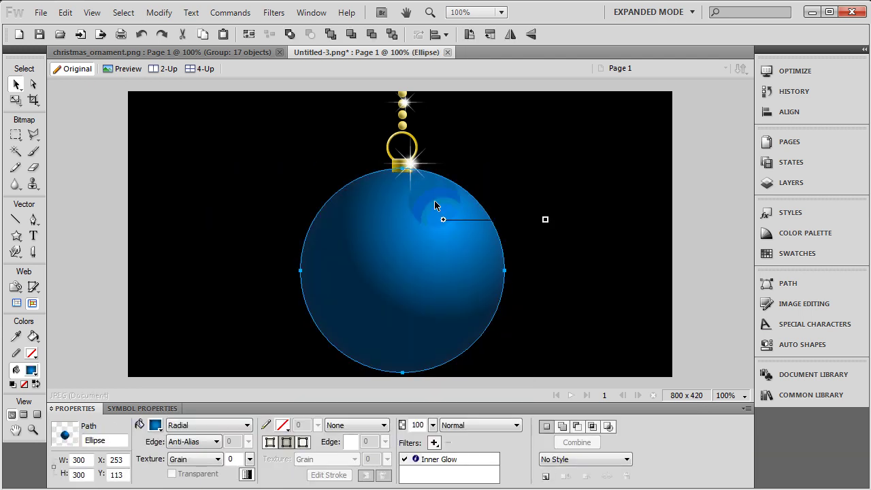
click(459, 170)
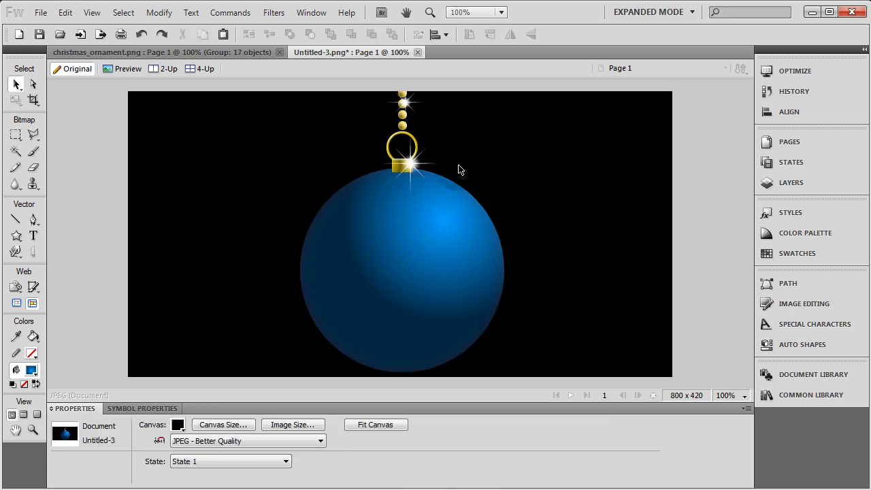
Draw a circle of about 101 × 101 px with a solid white fill and place it partly above the canvas's upper-right edge.
click(402, 141)
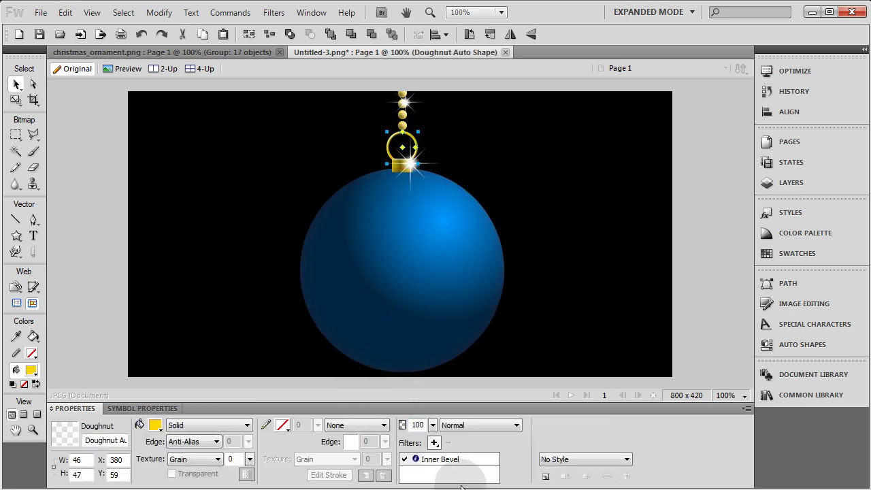
click(524, 227)
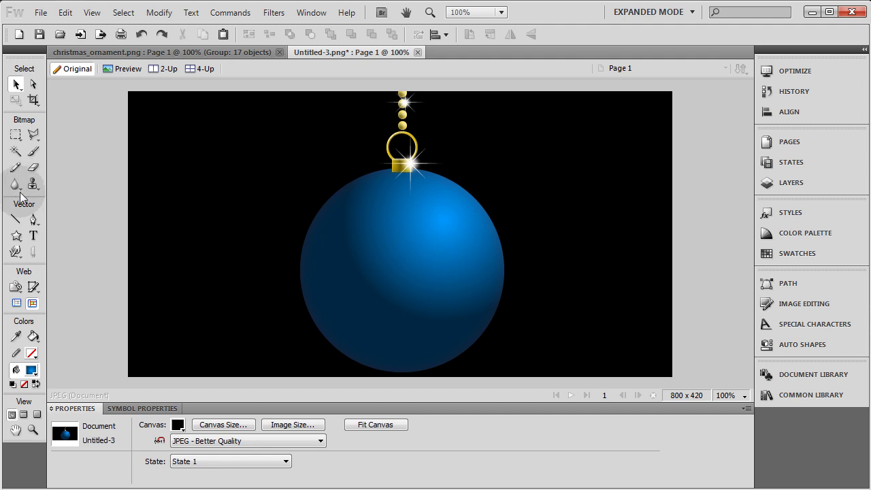
drag(16, 235, 89, 210)
drag(590, 92, 660, 152)
click(191, 427)
click(198, 445)
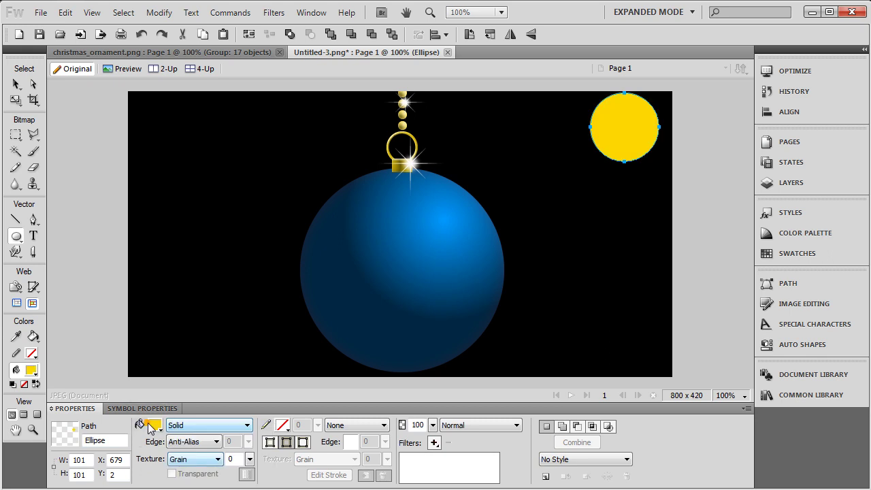
click(16, 84)
click(292, 192)
drag(613, 143, 626, 128)
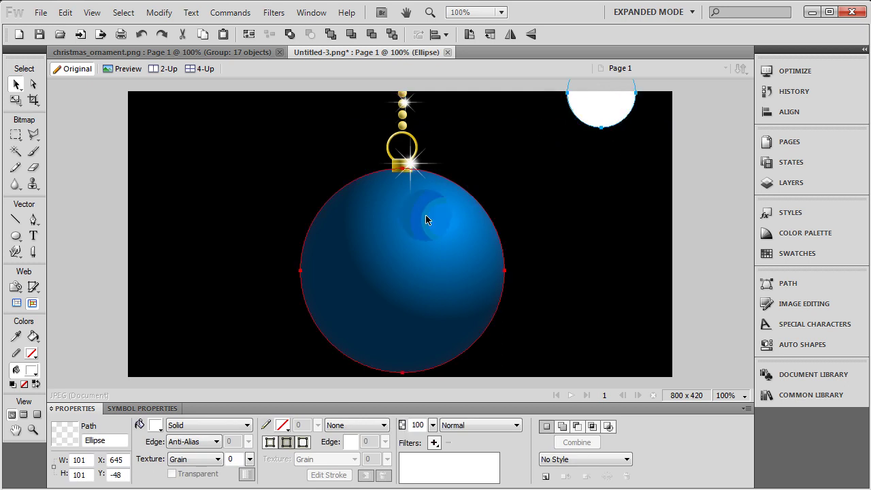
Examine the Inner Bevel filter settings of the gold ring above the ball.
click(415, 141)
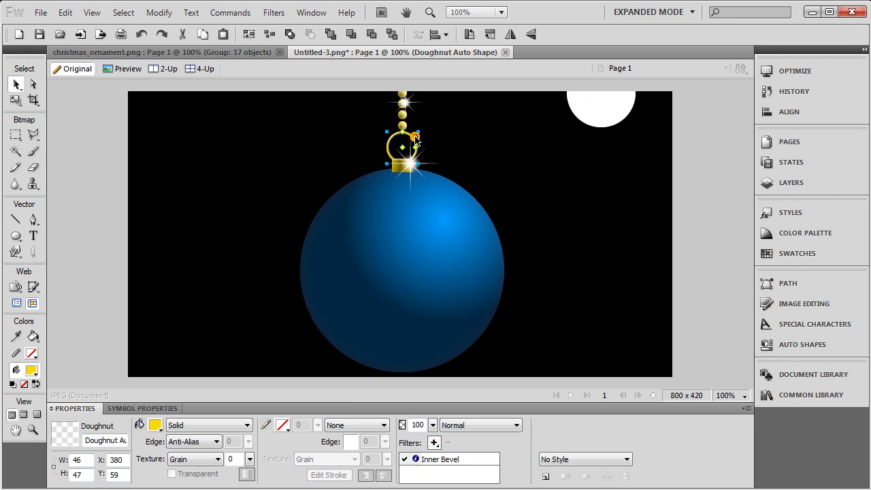
double_click(446, 459)
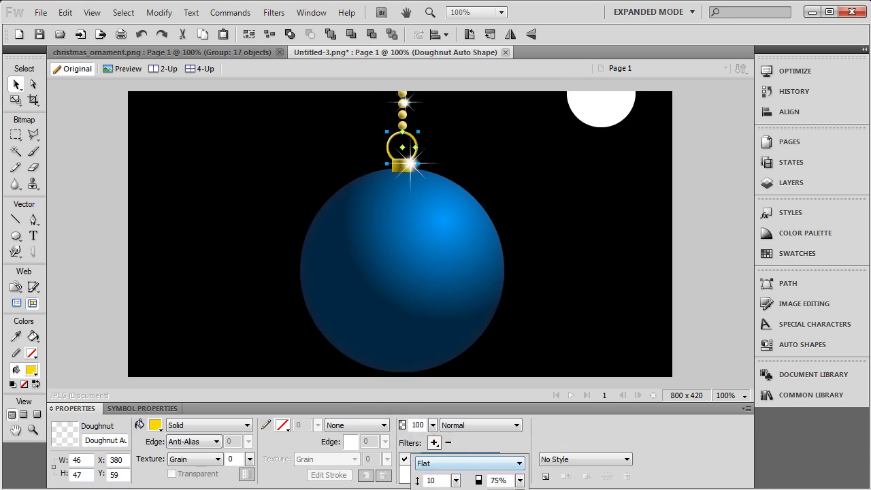
click(521, 480)
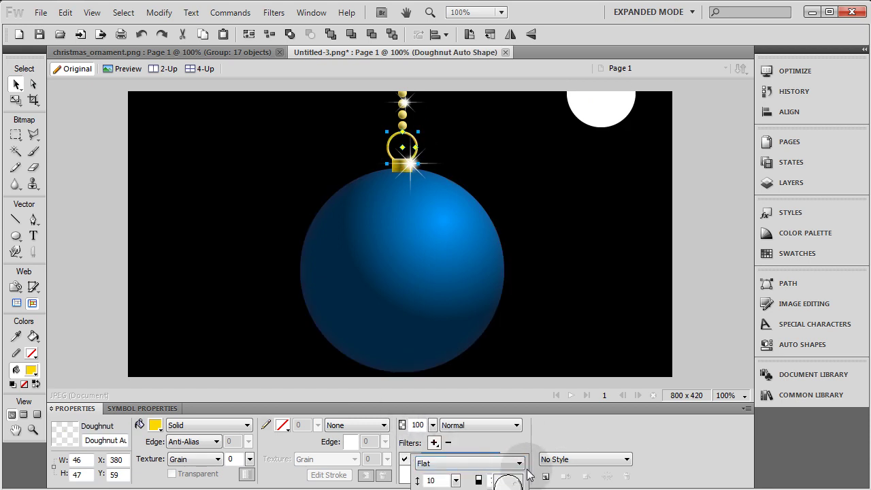
click(558, 169)
Scale the gold ring down proportionally to about 26 × 26 px.
click(413, 140)
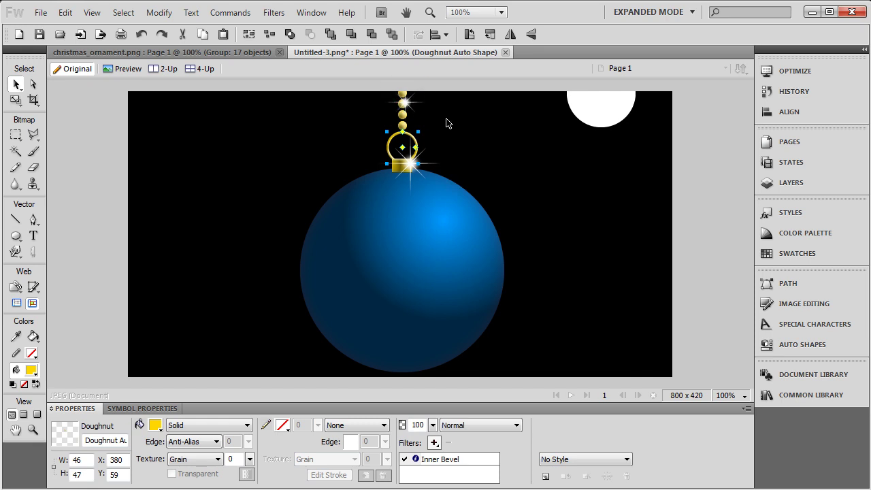
key(ctrl+equal)
key(ctrl+equal)
key(ctrl+equal)
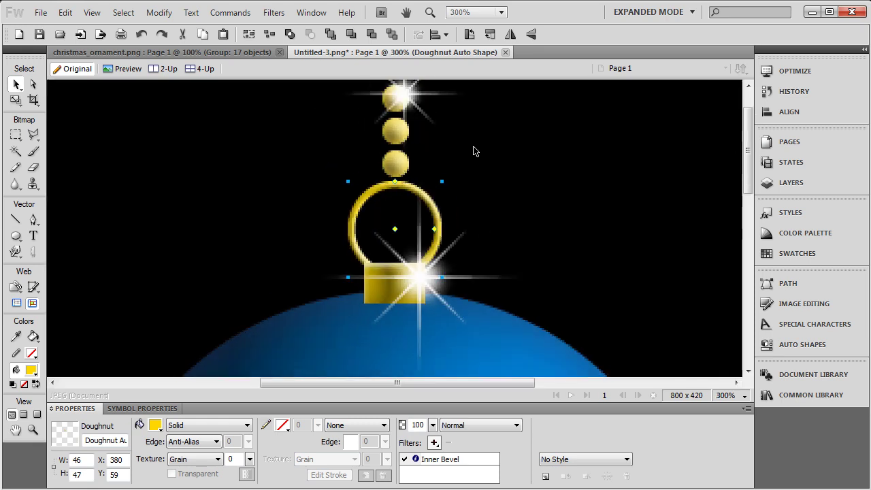
click(15, 99)
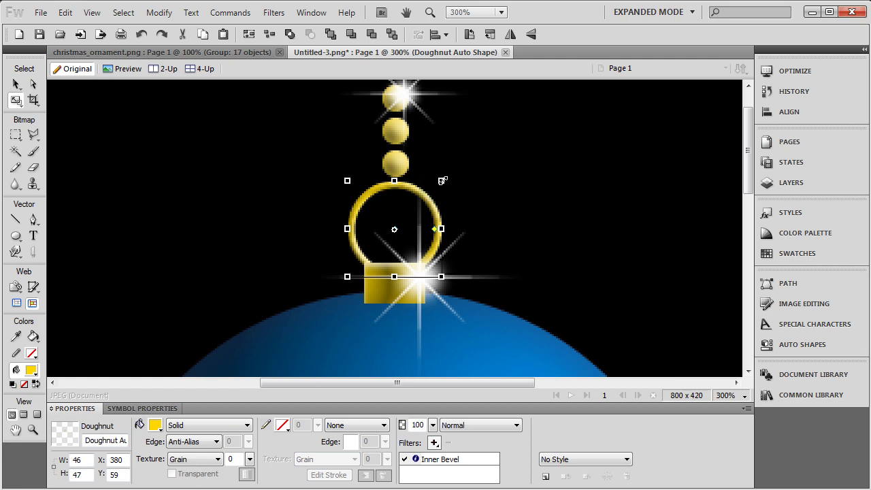
drag(441, 180, 400, 223)
Fill the small ring with white and centre it over the ornament's cap.
click(155, 425)
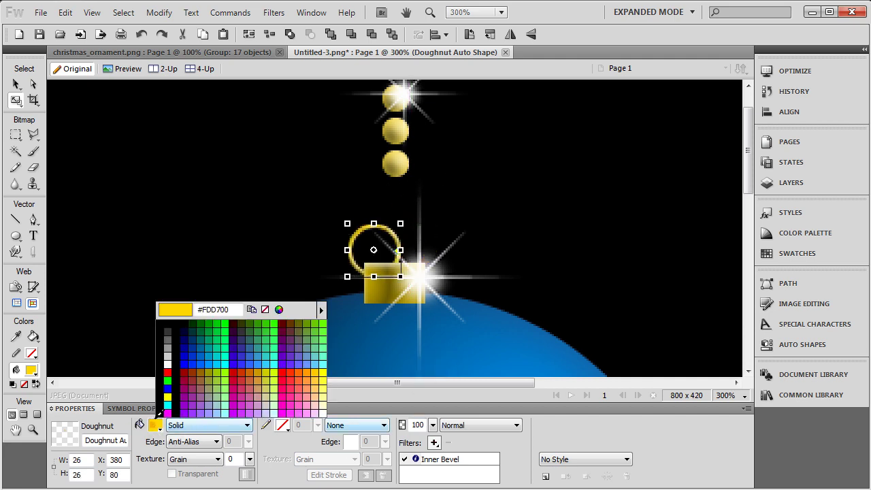
click(168, 364)
drag(363, 235, 383, 246)
Widen the gold cap rectangle to about 42 px, keeping its height.
click(373, 291)
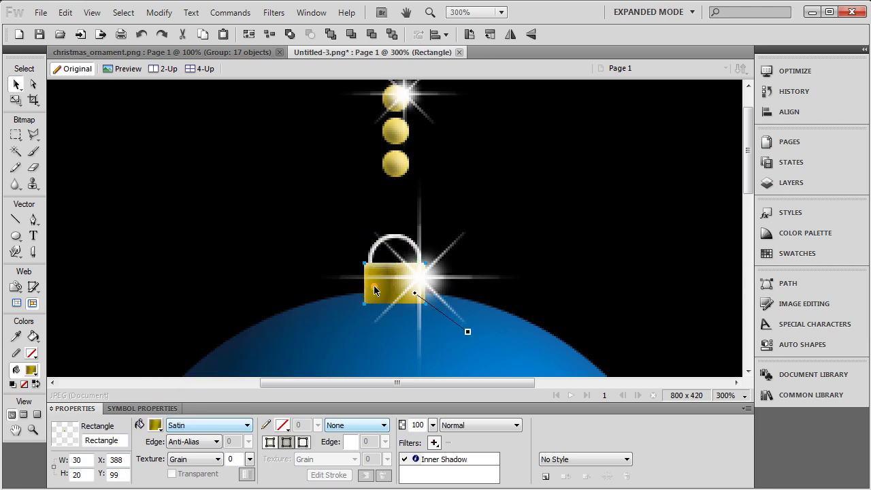
click(15, 100)
drag(365, 283, 340, 282)
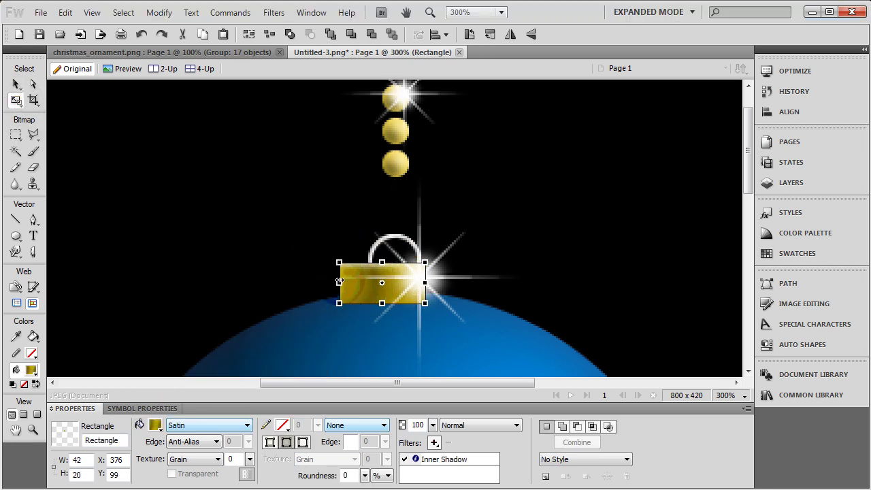
Recolour the cap's gradient from gold to a silver blend of grey and white.
click(15, 85)
click(156, 425)
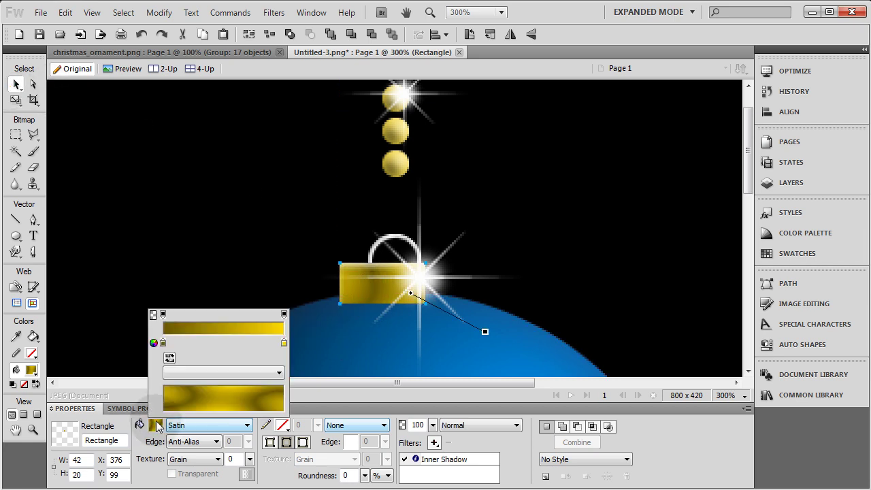
click(284, 343)
click(164, 347)
click(164, 345)
click(170, 286)
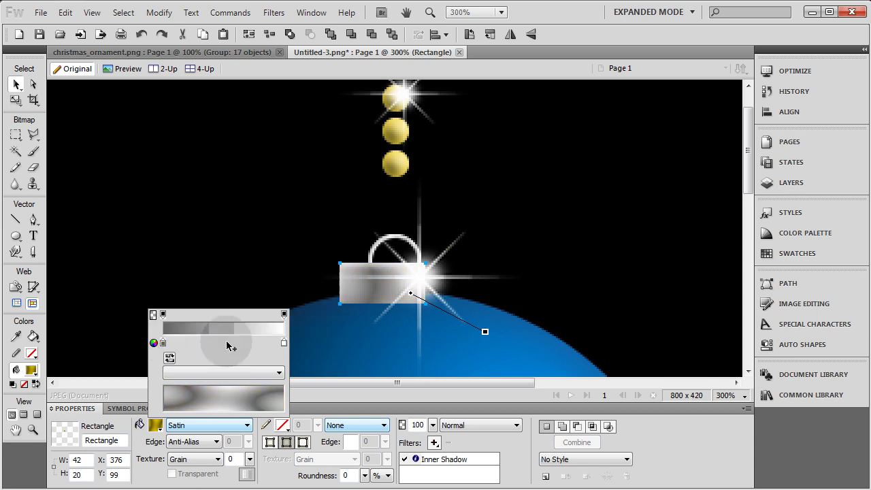
Change the cap's gradient type from Satin to Bars.
click(224, 425)
click(223, 424)
mouse_move(243, 484)
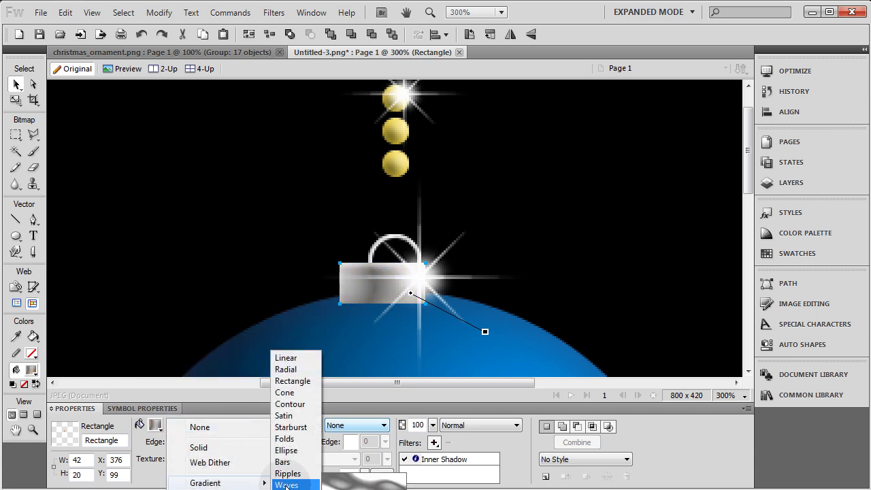
click(283, 461)
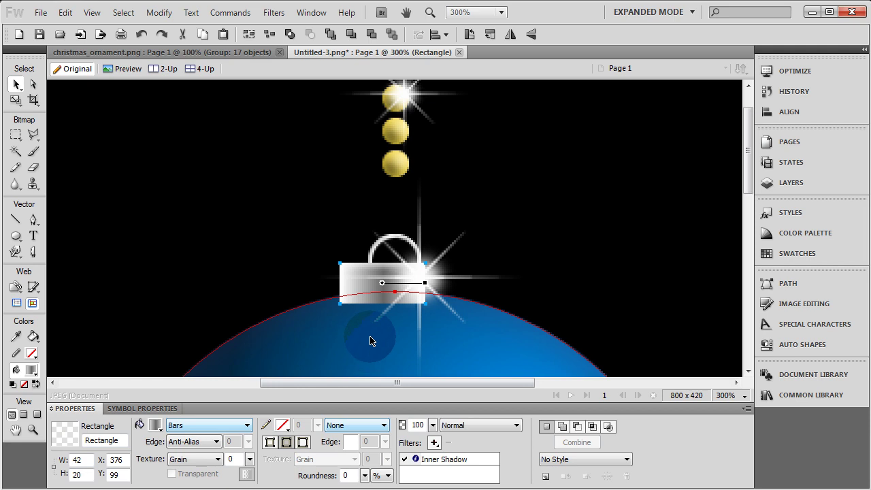
Add extra grey and white stops to the cap's Bars gradient and shift the gradient's dark band off-centre on the cap.
click(156, 426)
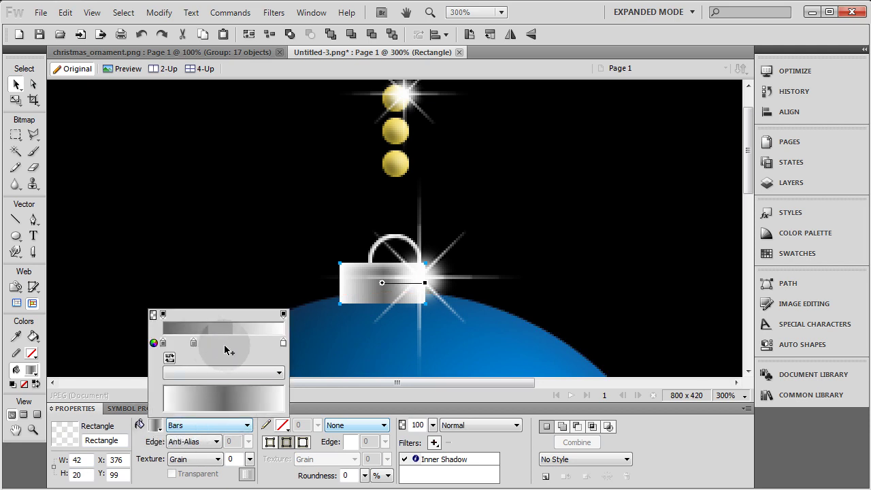
click(221, 343)
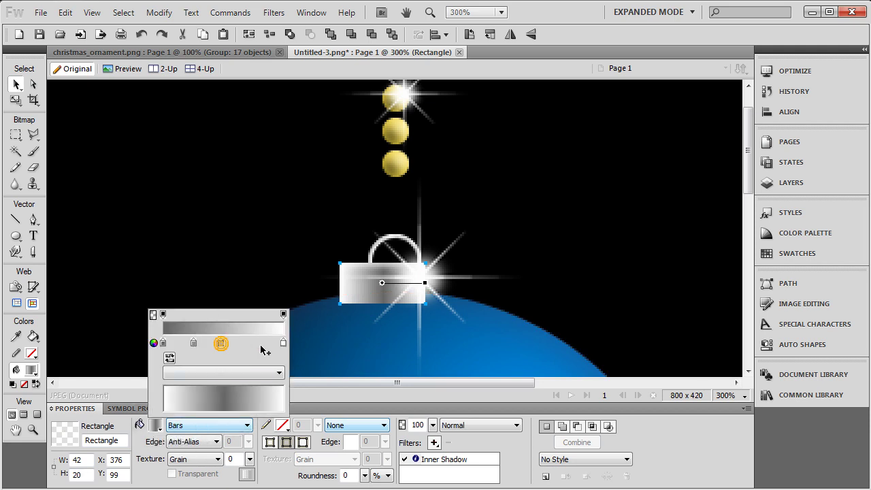
click(221, 343)
click(231, 285)
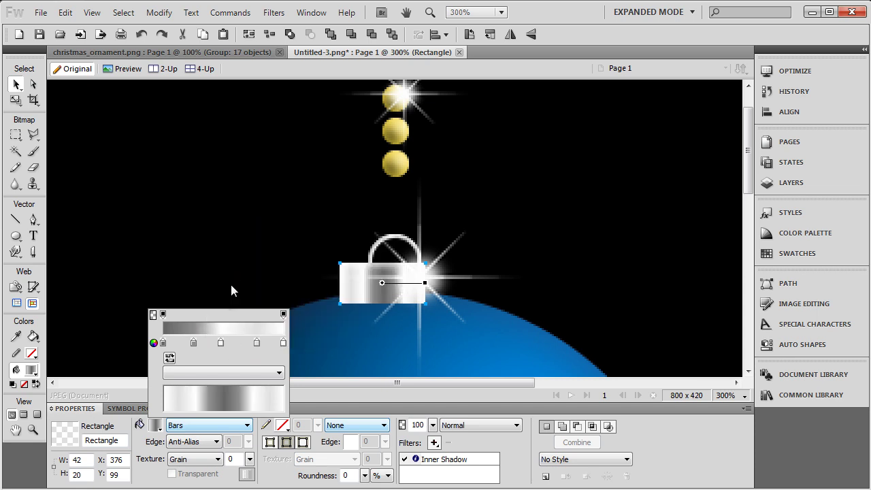
drag(381, 284, 367, 280)
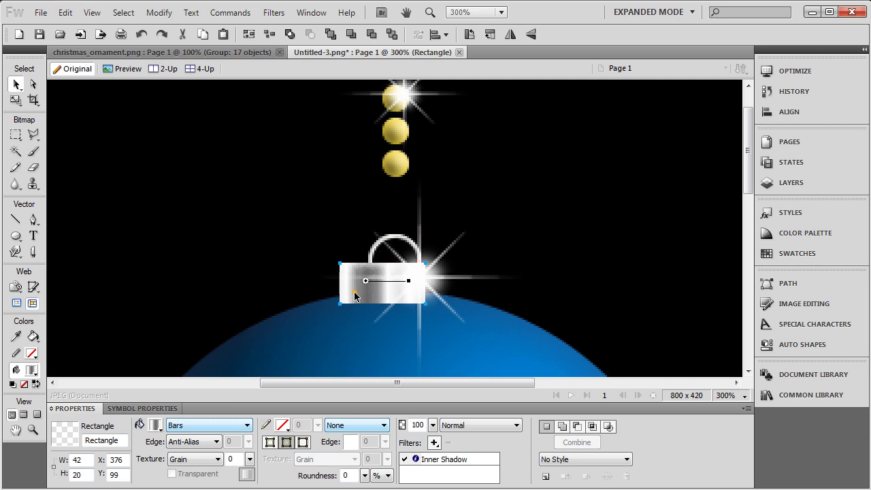
Move the large sparkle away from the cap, then position the cap centrally on the ball at X 382, Y 95.
click(446, 255)
drag(446, 251, 674, 198)
drag(417, 296, 437, 288)
key(Up)
key(Up)
key(Up)
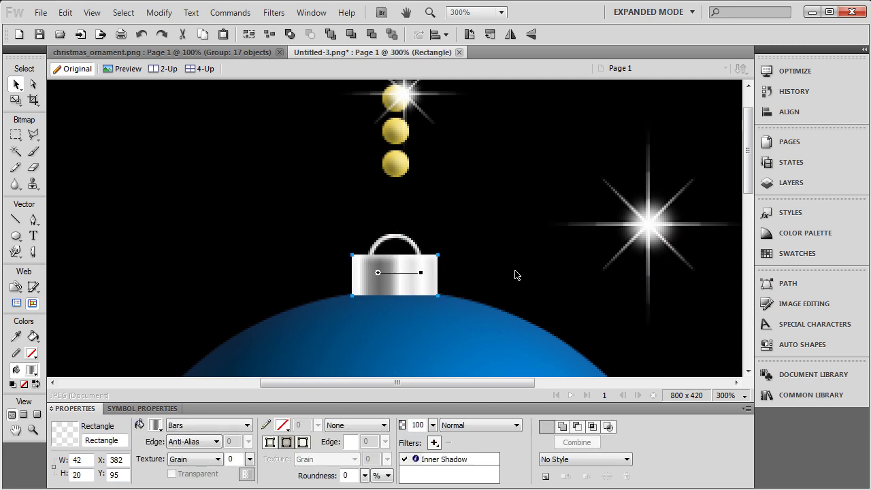
Nudge the white ring up so that it sits above the cap at Y 84.
click(515, 273)
click(485, 273)
click(411, 244)
key(Up)
key(Up)
key(Up)
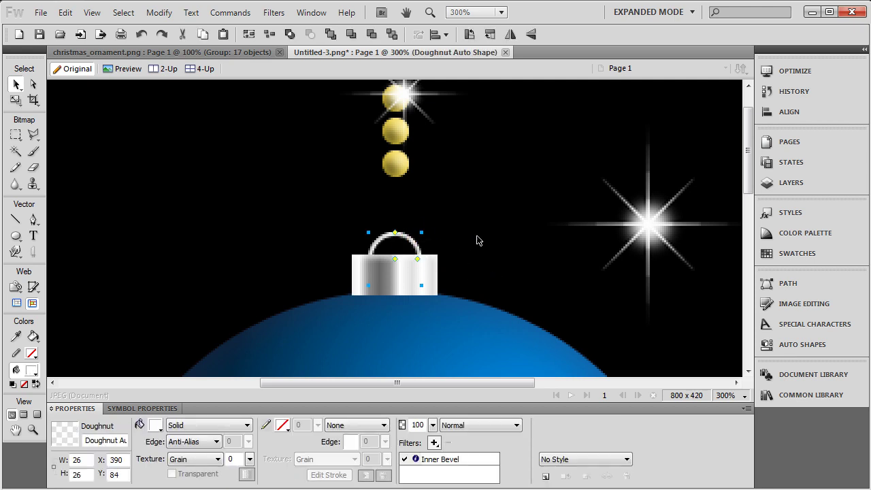
Place the large sparkle back over the cap's right edge, at about X 371, Y 54.
drag(654, 222, 431, 268)
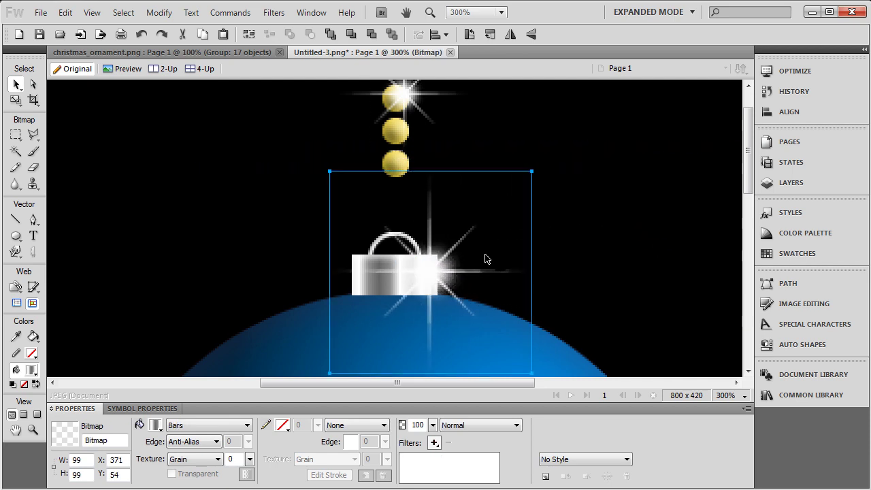
click(607, 225)
key(ctrl+minus)
key(ctrl+minus)
key(ctrl+minus)
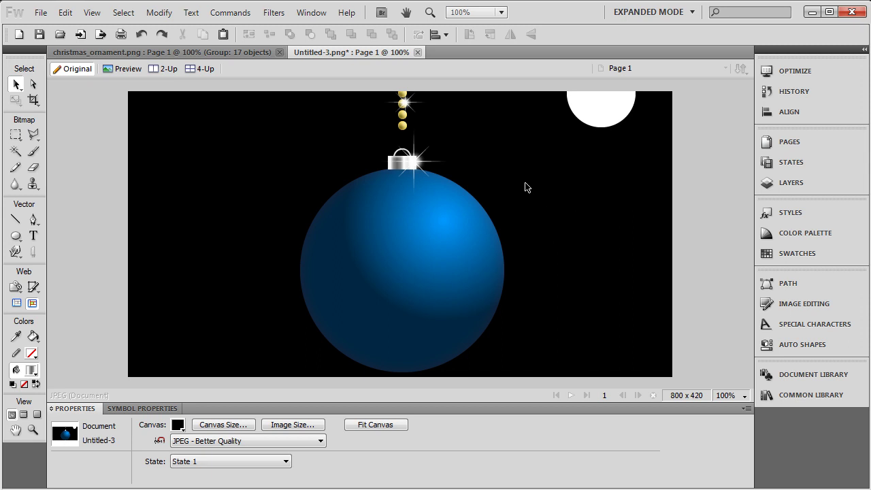
click(395, 166)
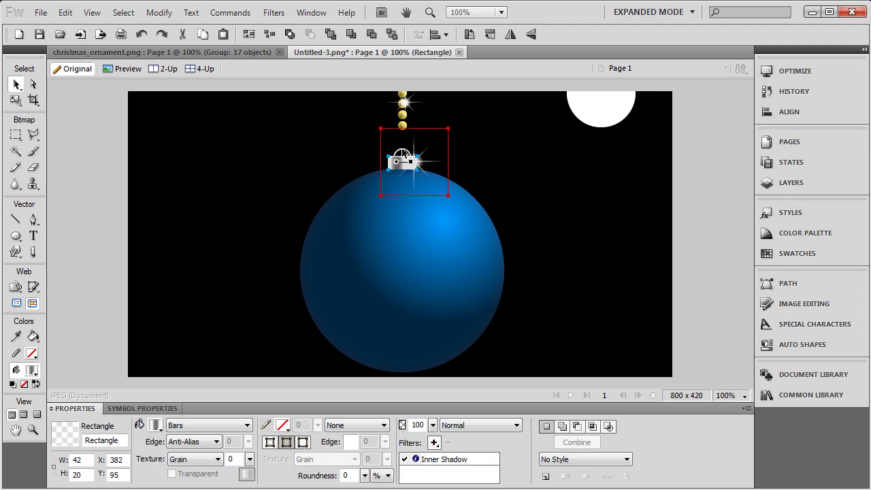
click(580, 180)
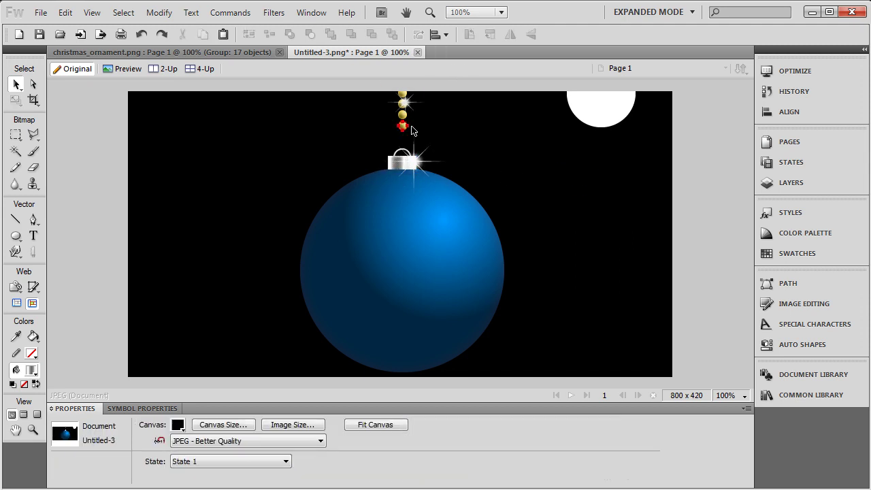
key(ctrl+minus)
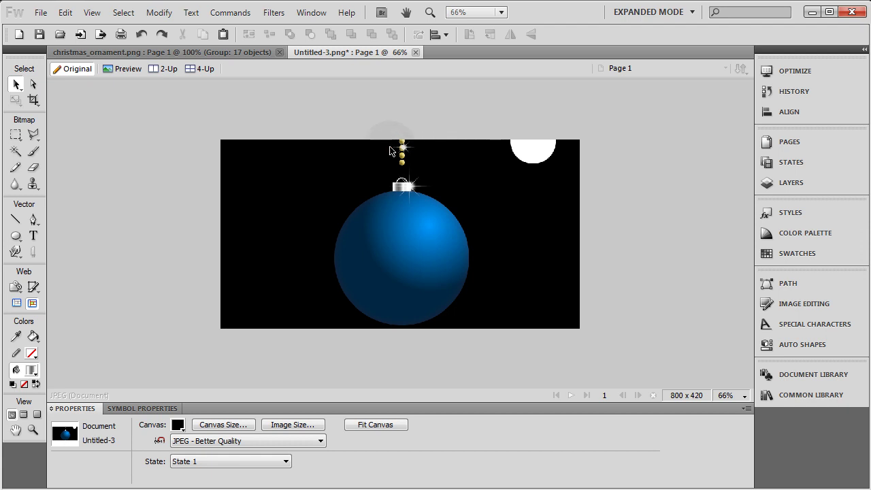
drag(372, 113, 429, 165)
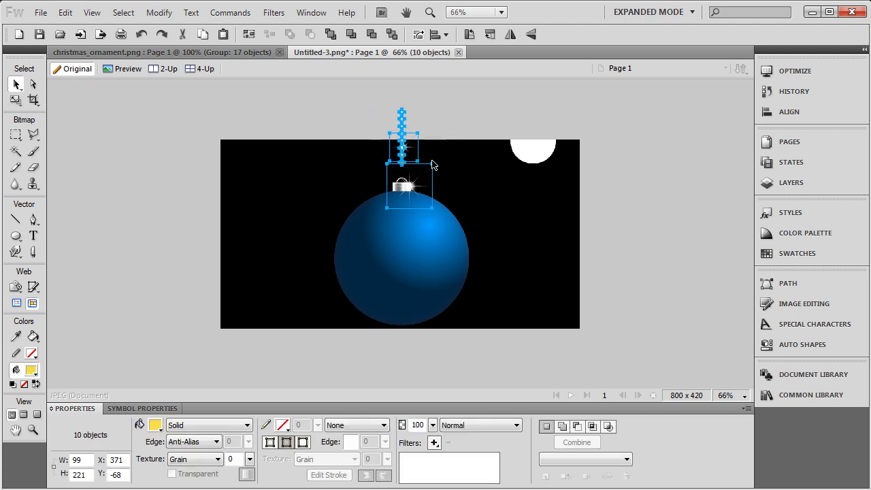
key(ctrl+equal)
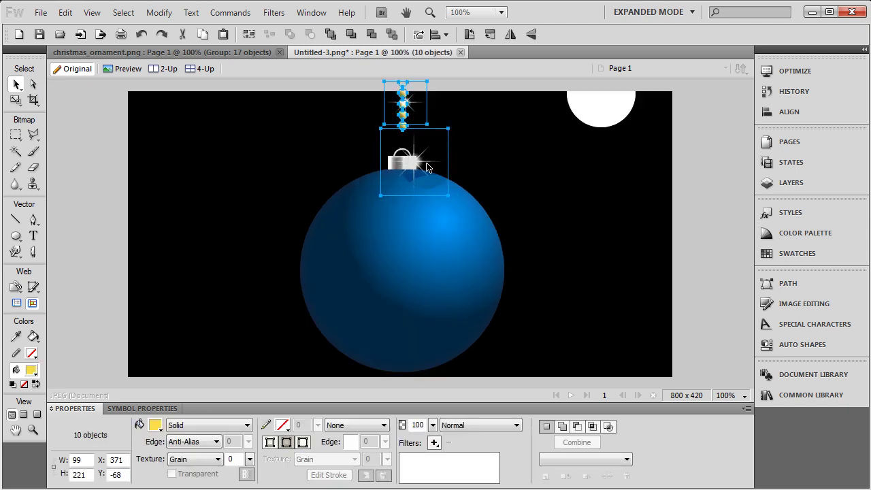
click(500, 160)
Select the bead chain with its small sparkle and lower it to Y -44 so it meets the cap's ring.
key(ctrl+minus)
key(ctrl+minus)
drag(402, 168, 388, 185)
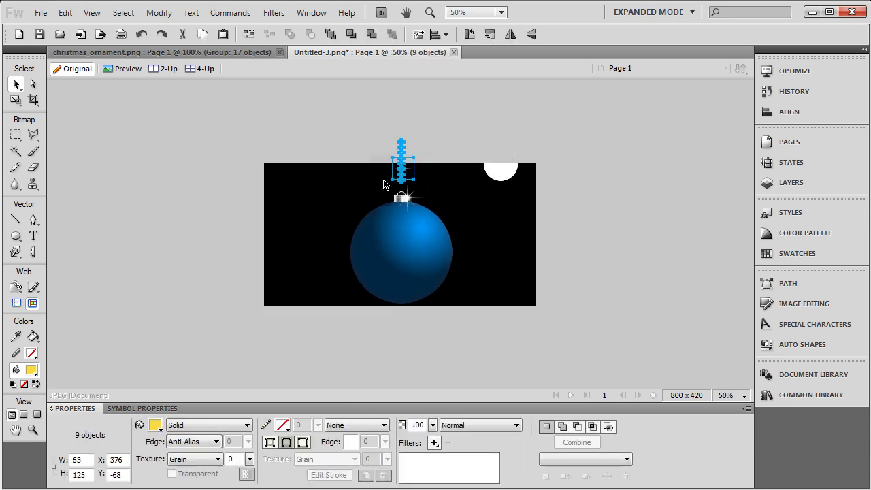
key(Down)
key(Down)
key(Down)
key(Down)
key(Down)
key(Down)
key(Down)
key(Down)
key(Down)
key(Down)
key(Down)
key(Down)
key(Down)
key(ctrl+plus)
key(ctrl+plus)
key(ctrl+plus)
key(Down)
key(Down)
key(Down)
key(Down)
key(Down)
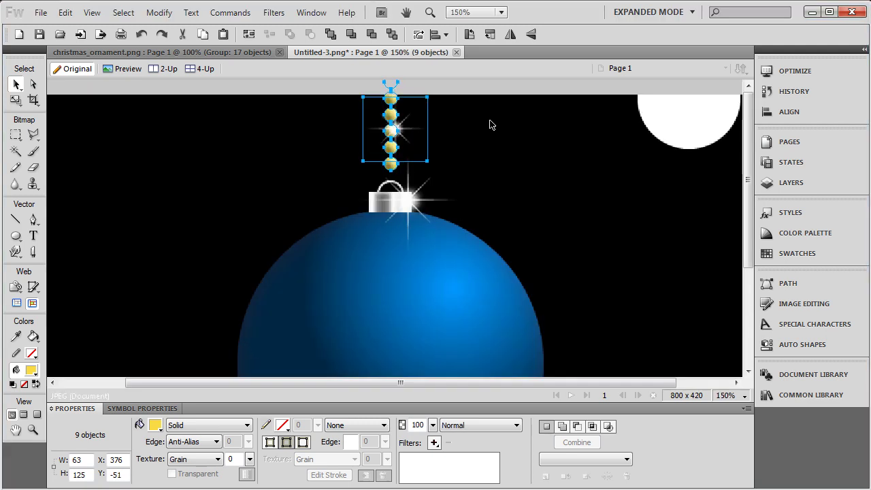
key(Down)
key(Down)
key(Down)
key(Down)
key(Down)
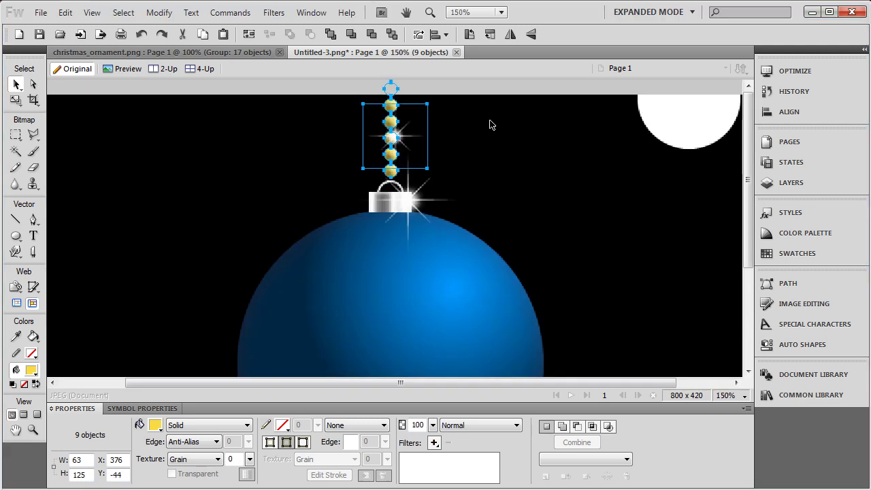
click(490, 123)
Select only the eight chain beads, leaving out both sparkles, and fill them with white.
key(ctrl+minus)
key(ctrl+minus)
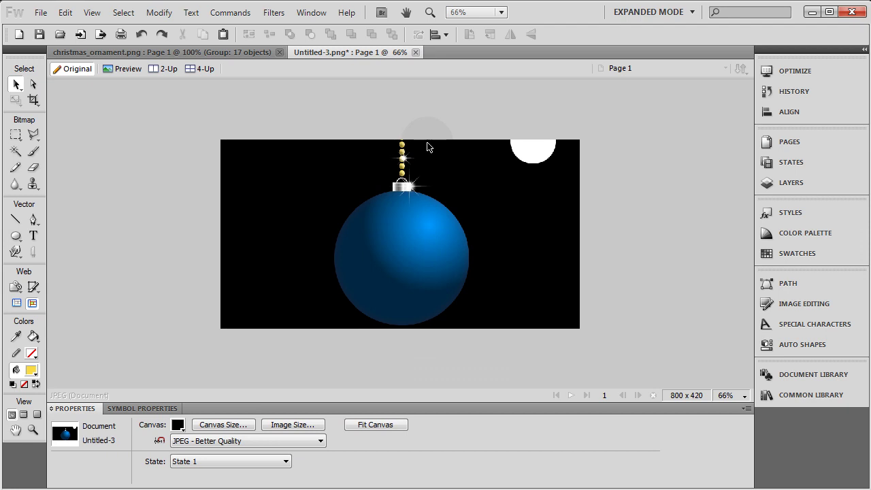
click(407, 153)
click(401, 145)
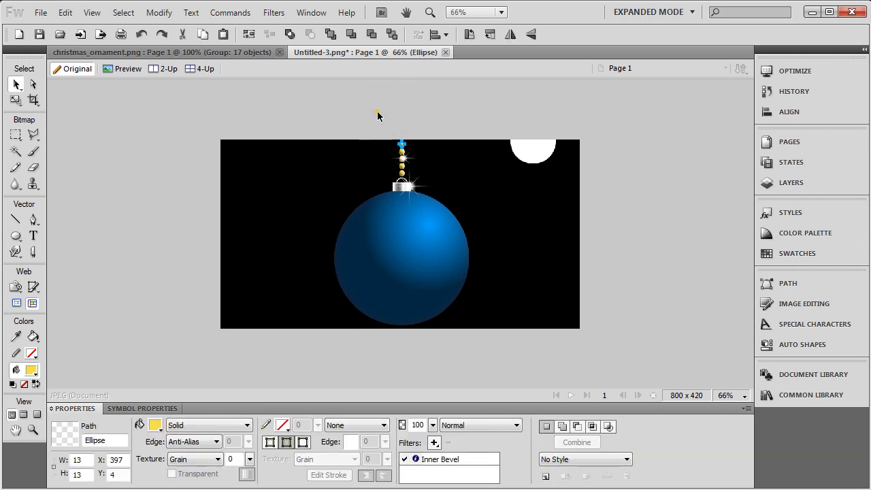
key(ctrl+a)
key(ctrl+equal)
key(ctrl+equal)
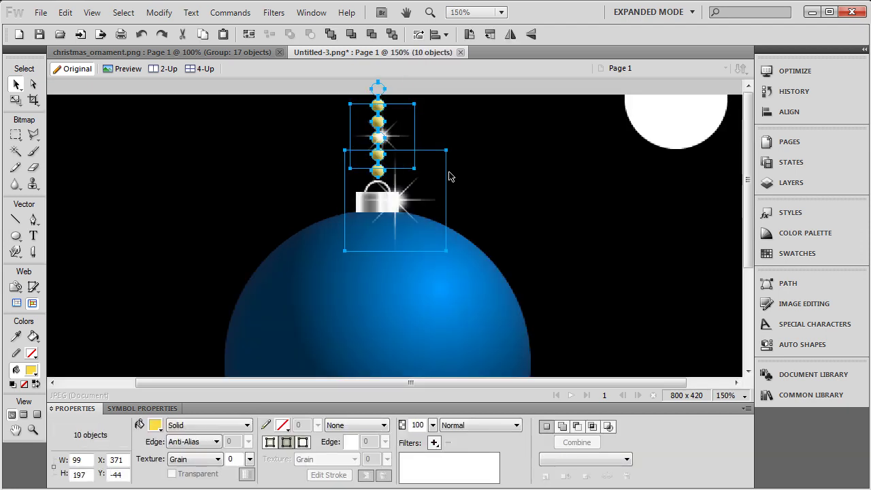
shift+click(426, 198)
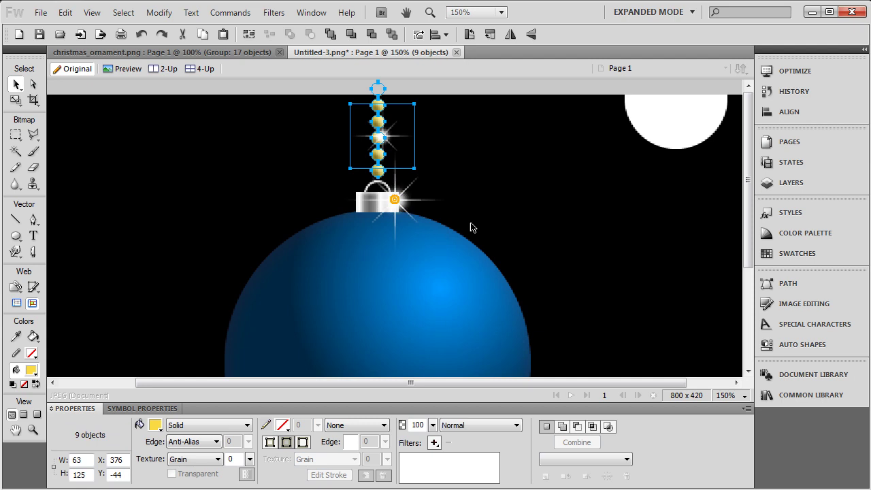
shift+click(391, 140)
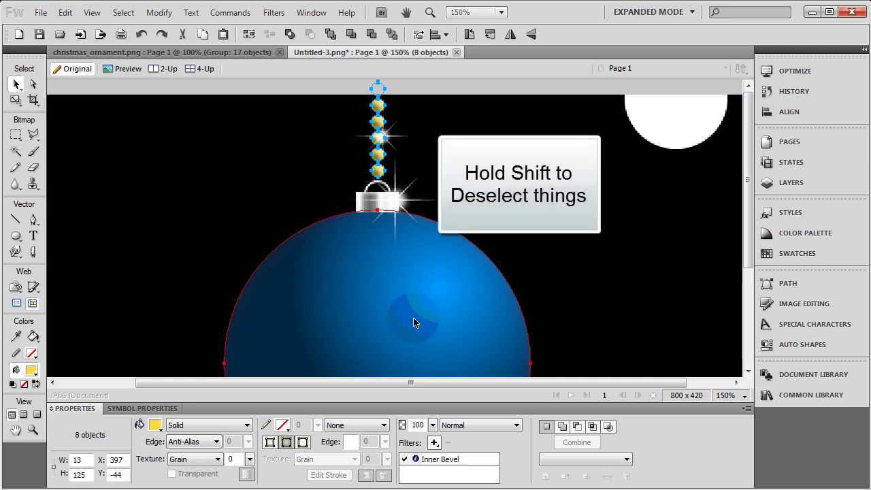
click(156, 425)
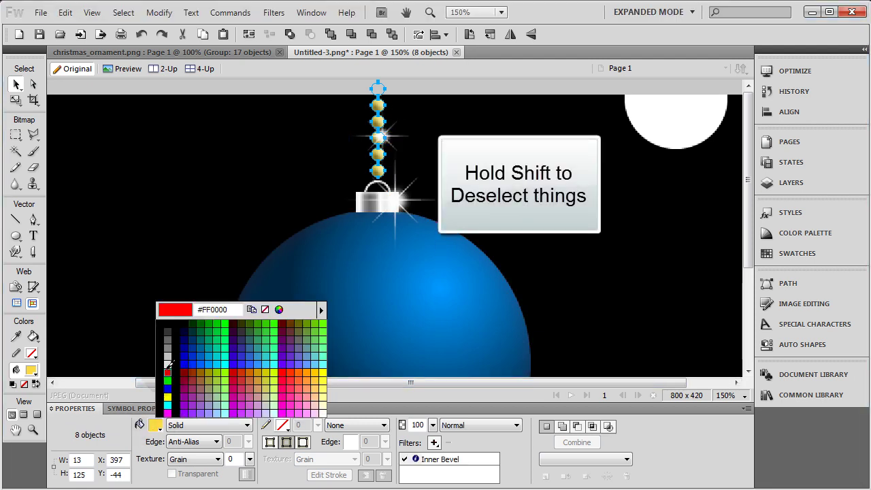
click(169, 359)
click(186, 199)
key(ctrl+minus)
key(ctrl+minus)
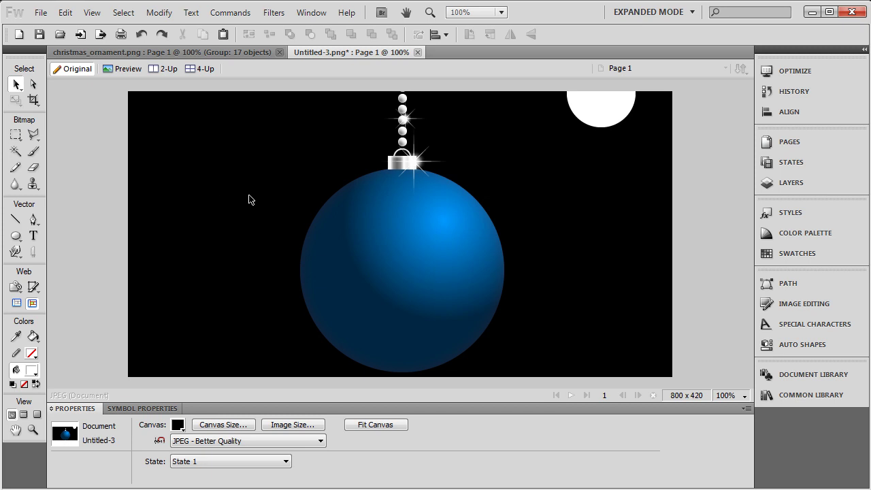
Draw a thin closed crescent about 36 by 103 px inside the ball's lower right edge with the Pen tool.
click(395, 239)
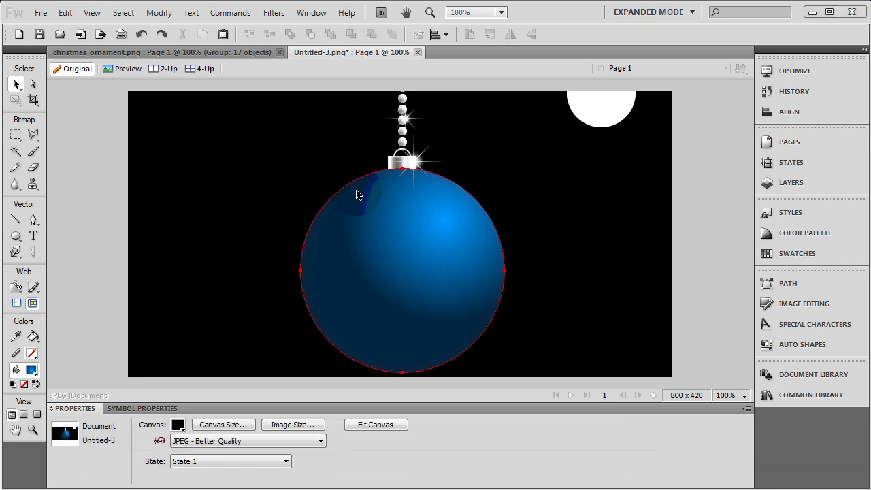
click(34, 220)
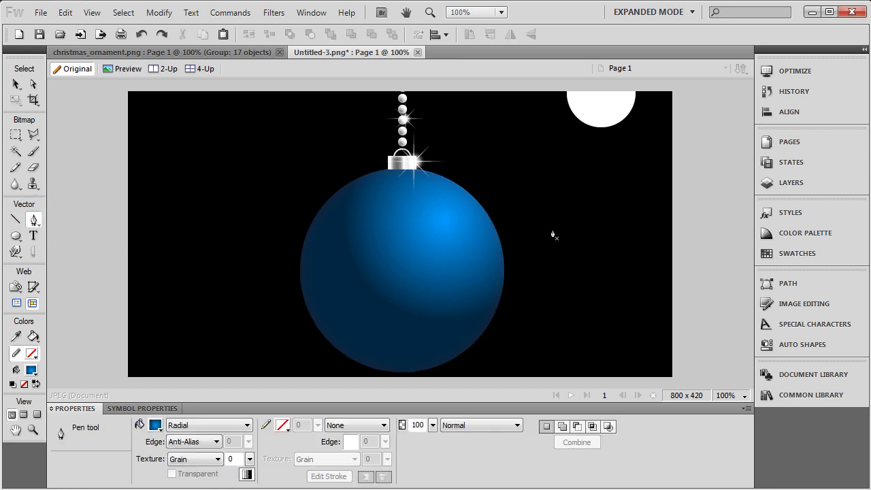
click(485, 261)
click(487, 250)
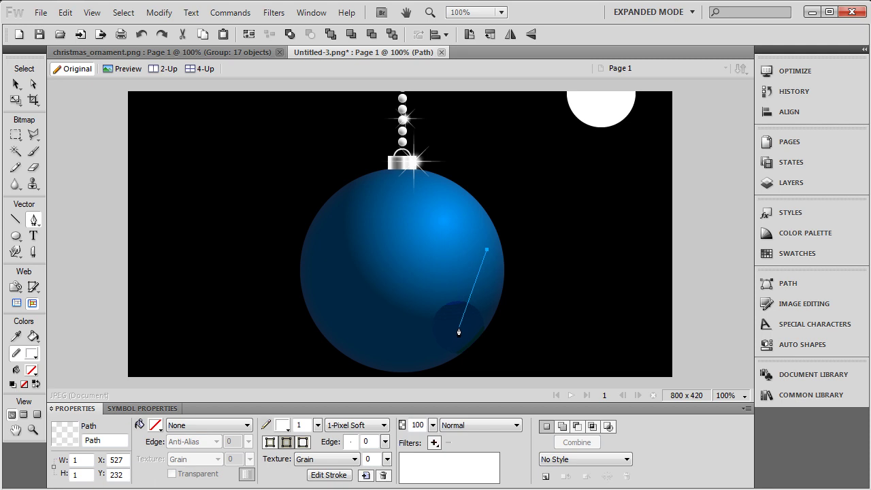
drag(463, 320, 433, 336)
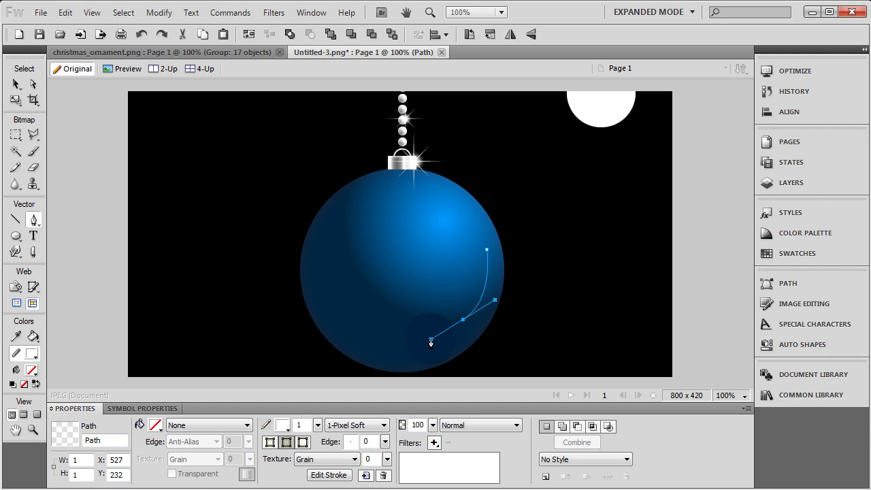
drag(431, 341, 487, 251)
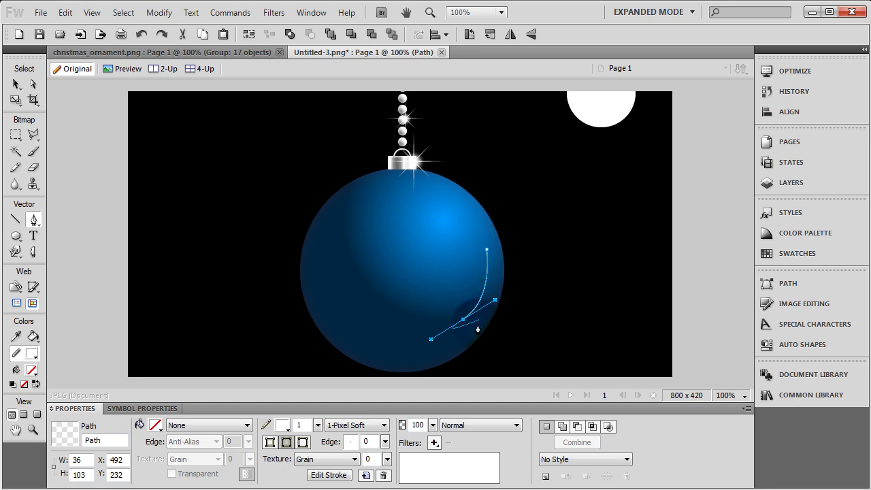
mouse_move(463, 323)
mouse_down()
mouse_move(492, 210)
mouse_move(460, 313)
mouse_move(488, 254)
mouse_up()
click(487, 255)
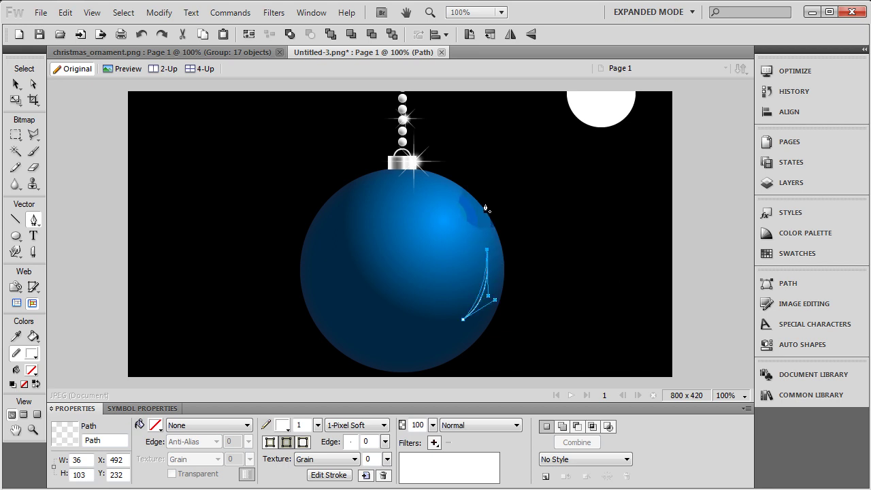
key(ctrl+z)
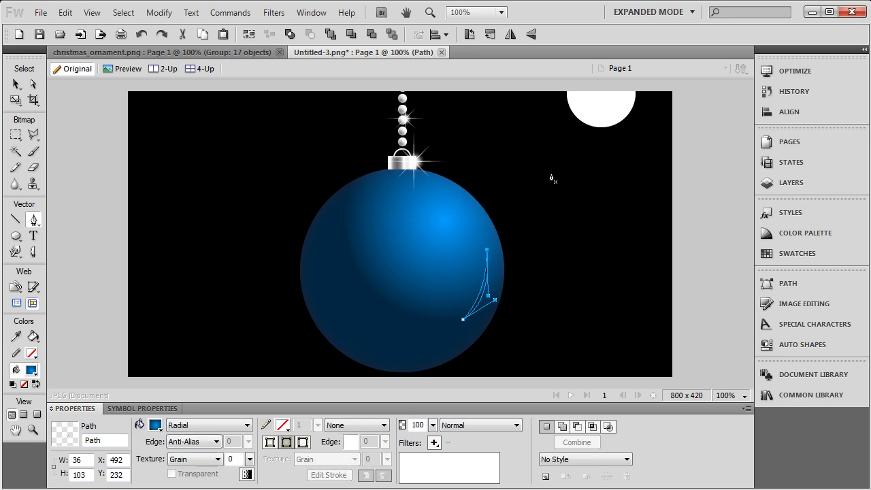
Give the crescent a solid white fill.
click(203, 427)
click(206, 446)
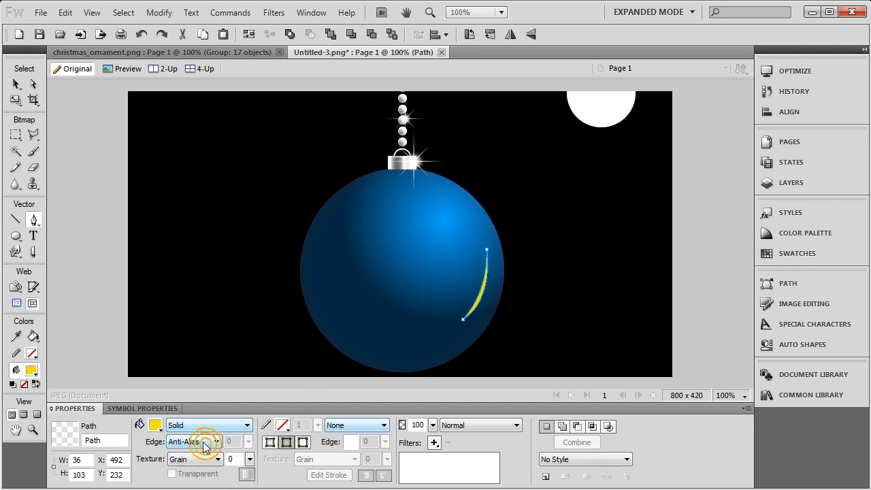
click(156, 424)
click(166, 371)
Apply a Gaussian Blur to the white crescent and lower its opacity to 63.
click(434, 442)
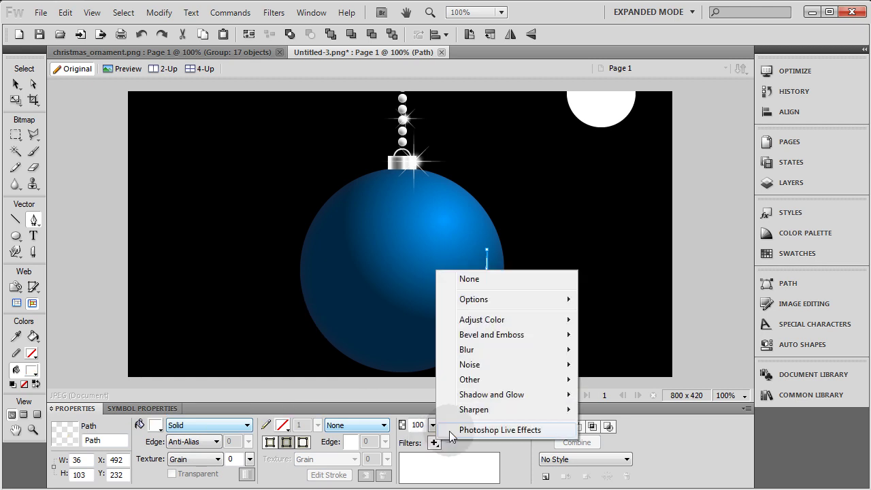
mouse_move(492, 352)
click(623, 381)
drag(484, 217, 687, 411)
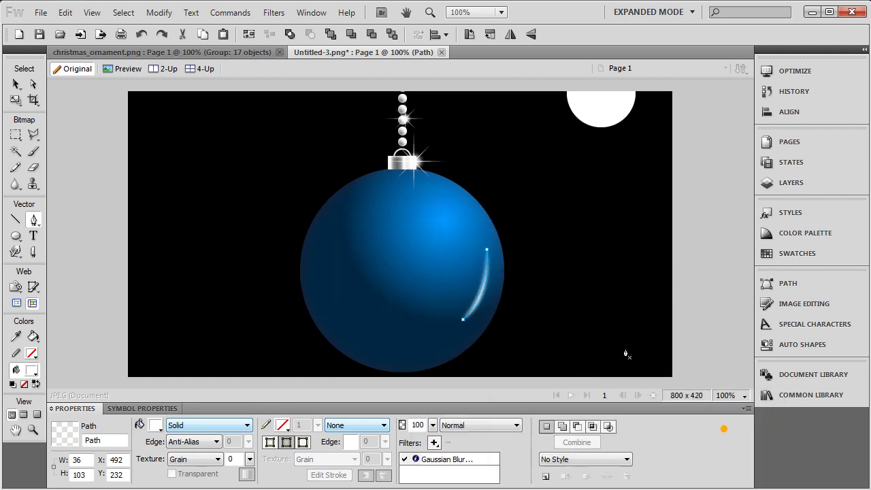
drag(433, 425, 439, 458)
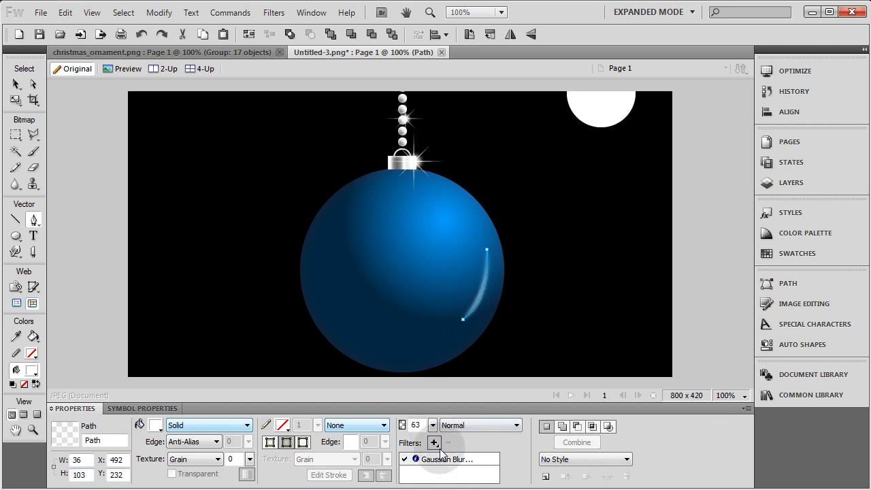
key(ctrl+d)
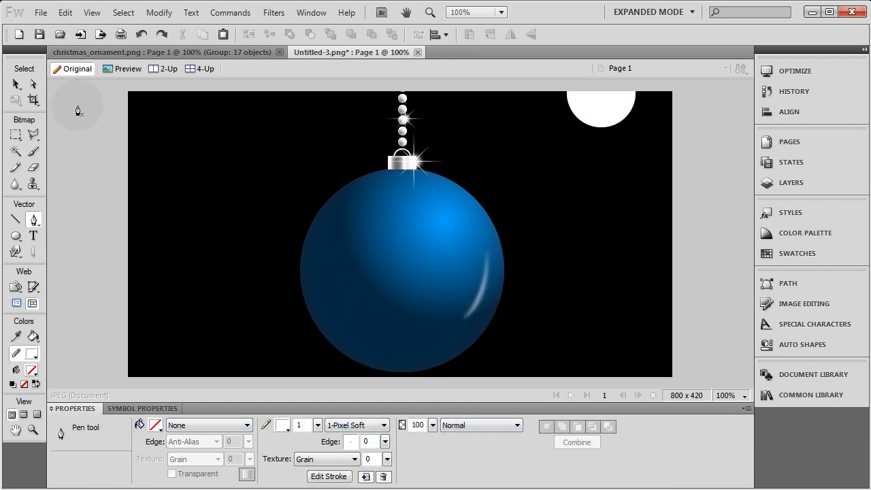
Duplicate the blurred crescent, flip the copy horizontally and place it on the ball's left edge at about X 261, Y 186.
click(16, 84)
click(479, 298)
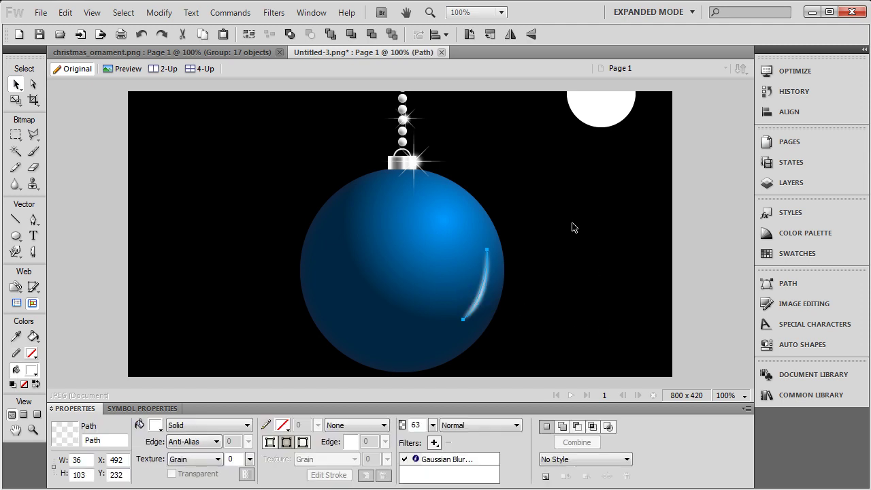
click(511, 35)
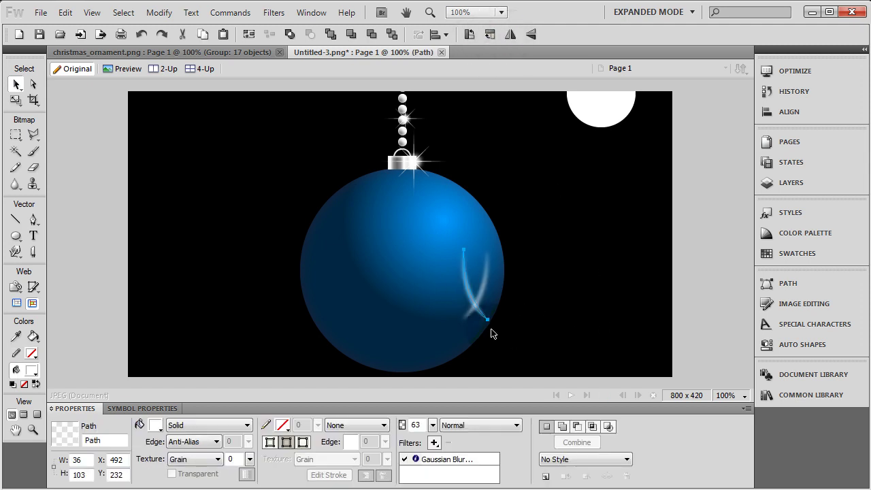
drag(469, 299, 313, 268)
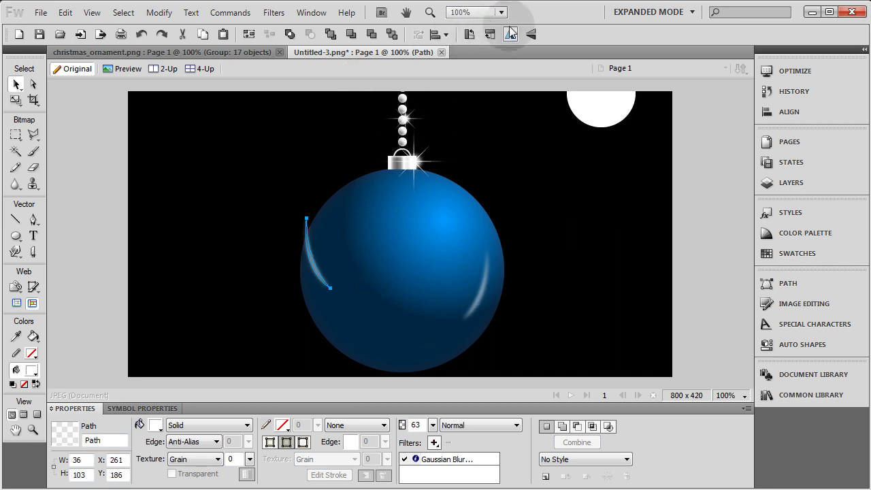
Rotate the copied crescent clockwise so that it follows the curve of the ball's left edge.
click(15, 100)
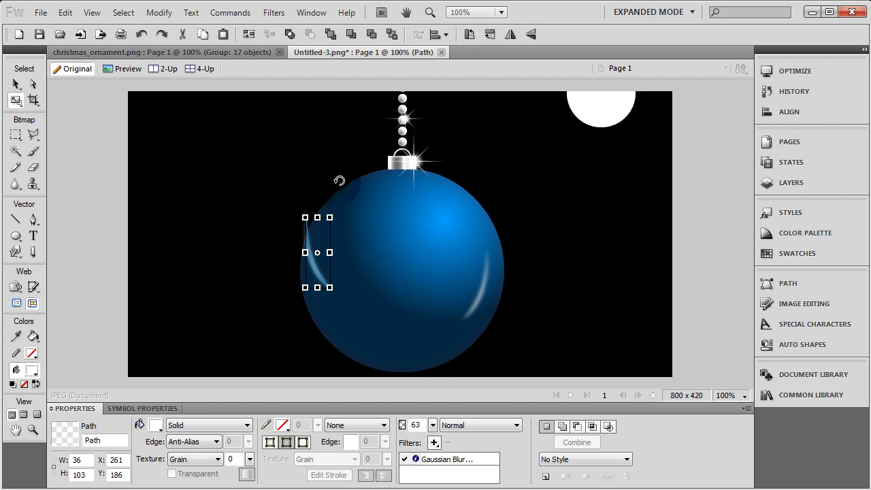
drag(334, 185, 383, 184)
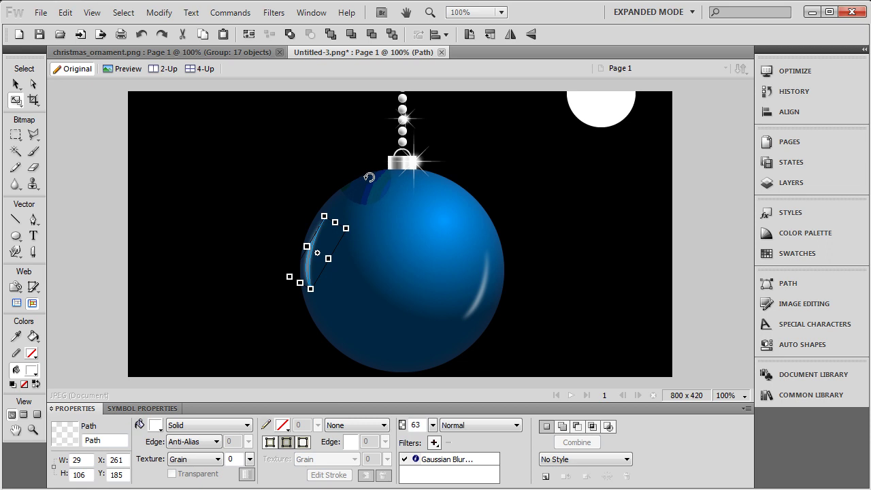
click(16, 83)
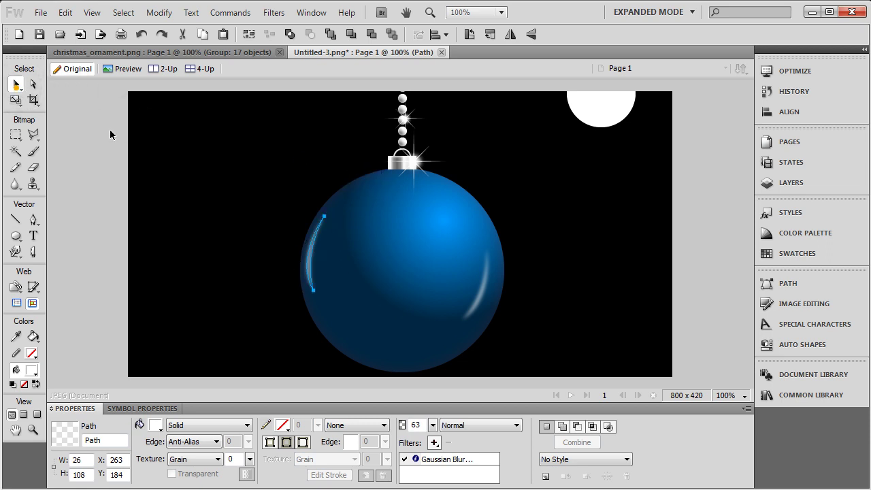
click(191, 253)
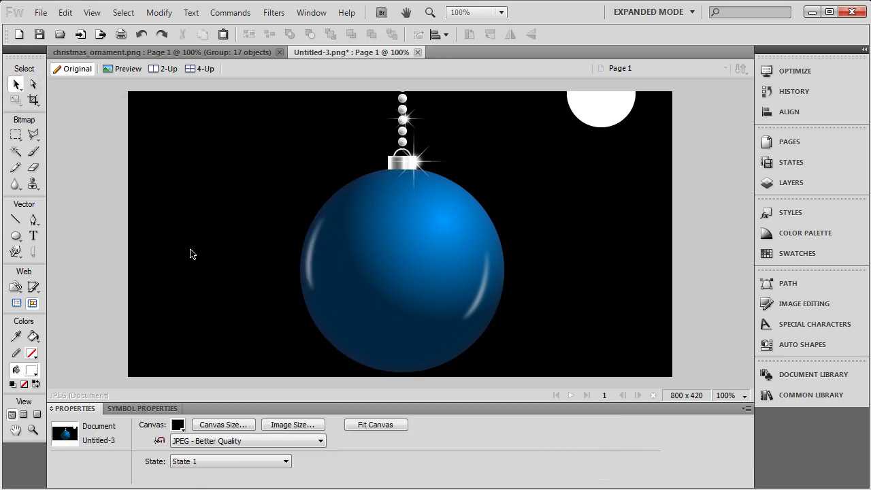
Shift both crescent highlights slightly to the right within the ball and lower the left crescent's opacity.
click(496, 297)
drag(496, 297, 490, 295)
click(312, 266)
drag(432, 424, 433, 443)
key(ctrl+d)
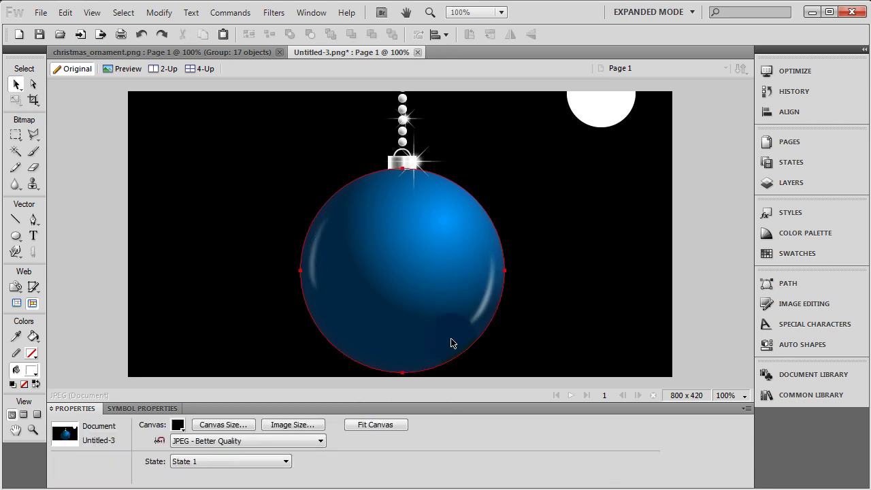
Draw a small white ellipse about 17 by 34 pixels at X 453, Y 176 over the ball's brightest area.
click(482, 314)
click(584, 305)
click(15, 235)
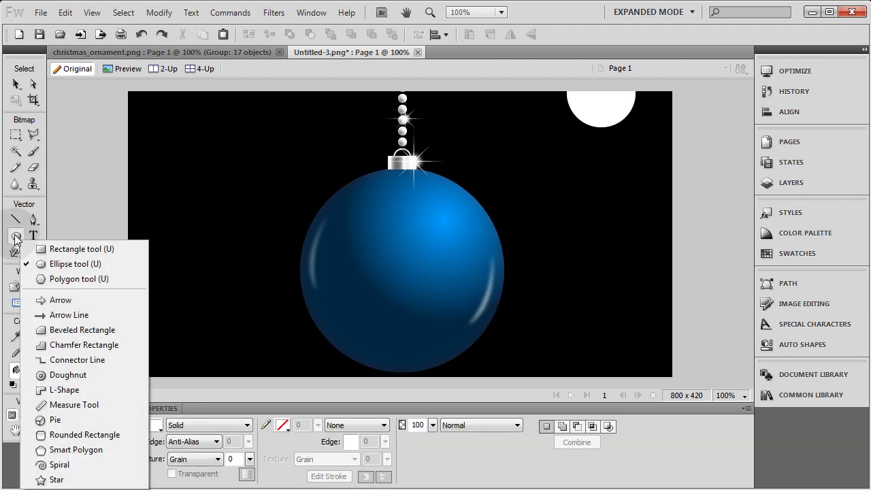
click(68, 262)
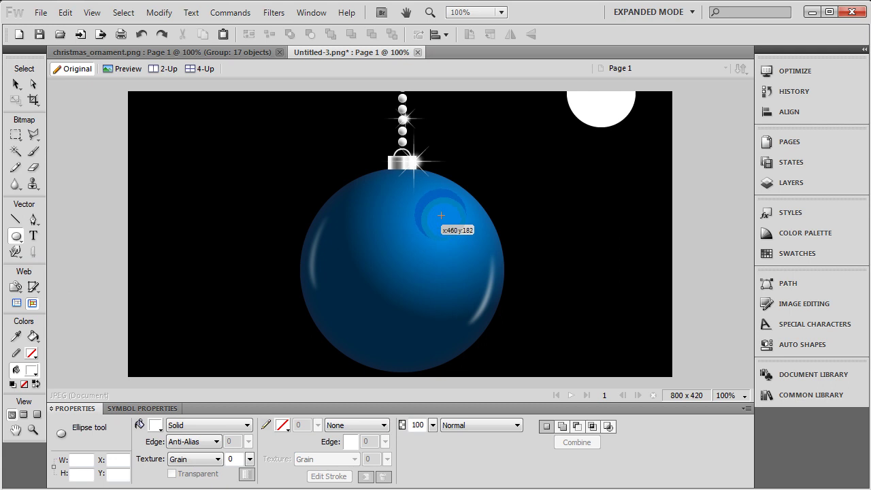
drag(436, 211, 447, 234)
Rotate the small white ellipse slightly so that its upper end leans left, following the ball's curvature.
click(16, 100)
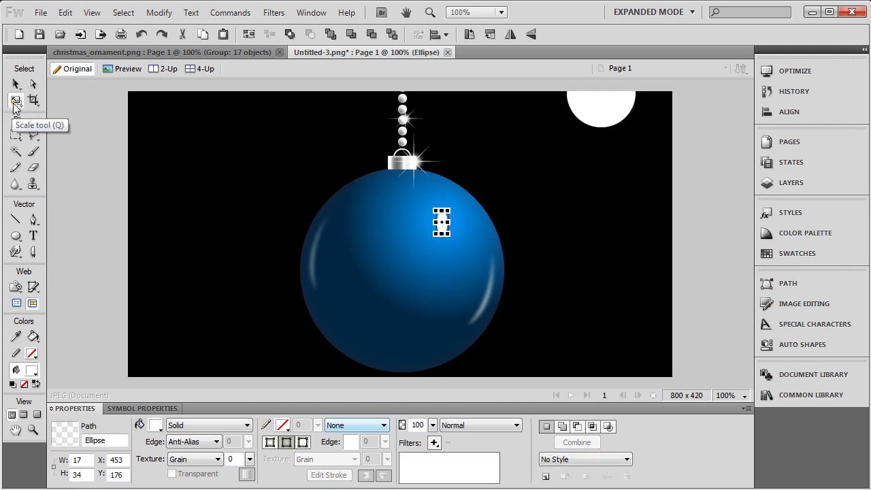
click(469, 173)
drag(468, 173, 500, 162)
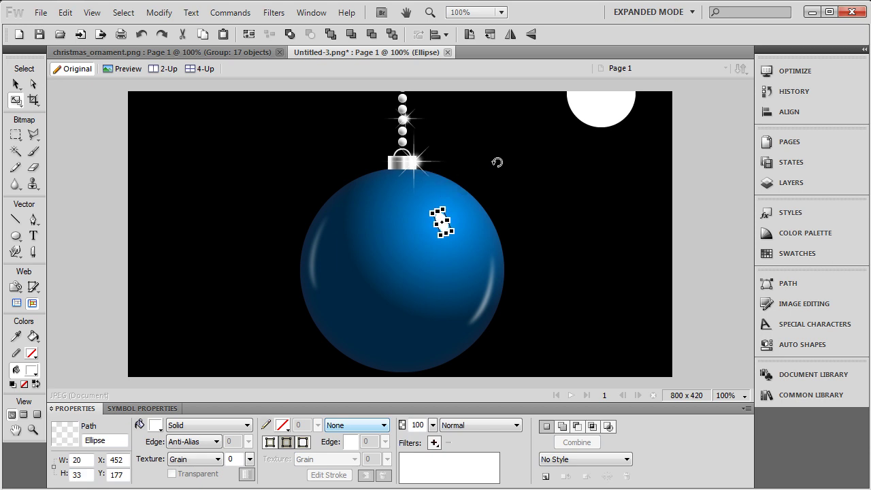
Soften the tilted white ellipse with a slight Gaussian Blur.
click(434, 443)
mouse_move(488, 351)
click(625, 382)
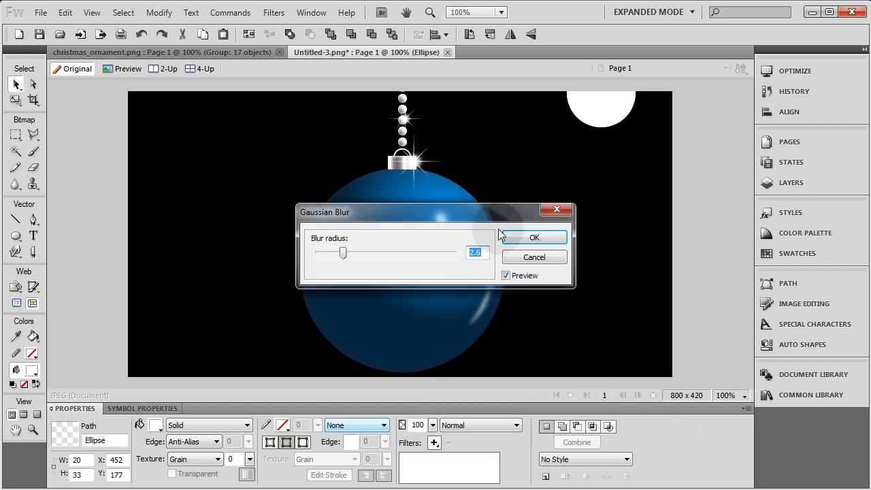
click(544, 385)
click(582, 257)
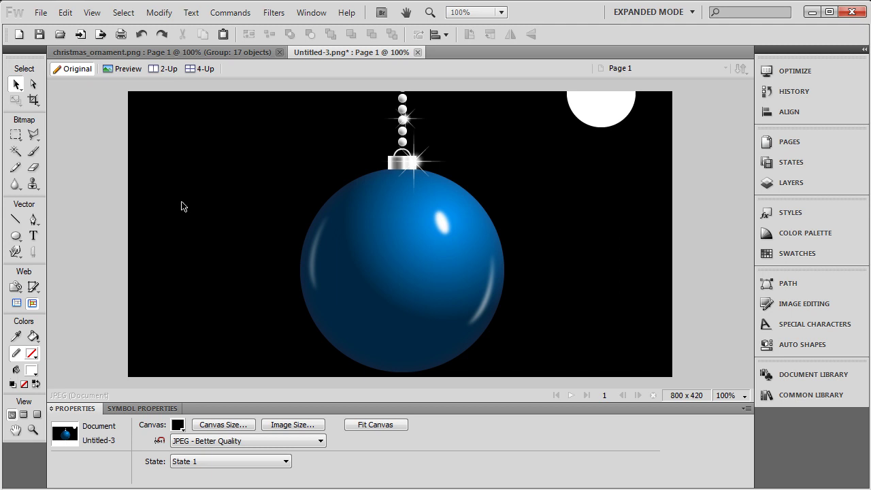
Scatter single white Pencil dots over the whole surface of the ball.
click(16, 168)
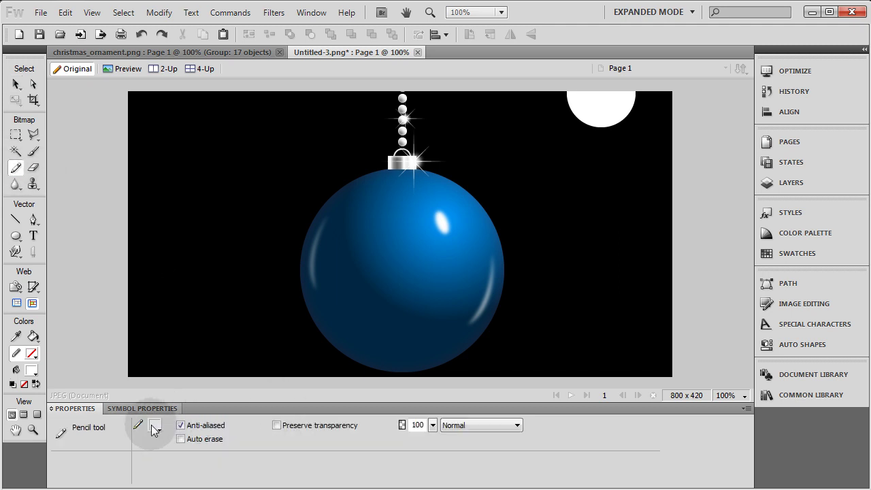
click(343, 191)
click(372, 201)
click(408, 220)
click(443, 255)
click(428, 277)
click(396, 273)
click(365, 285)
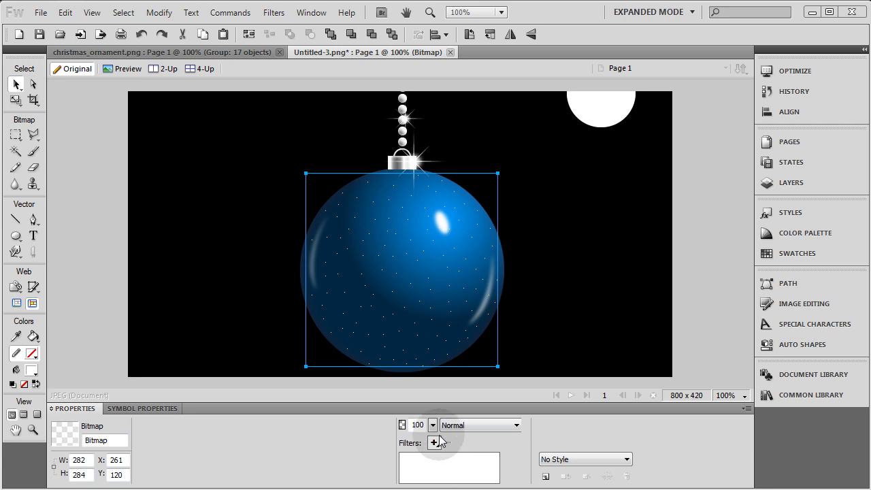
Try an opacity of 44 on the white dots, and restore it to 100.
drag(433, 425, 435, 462)
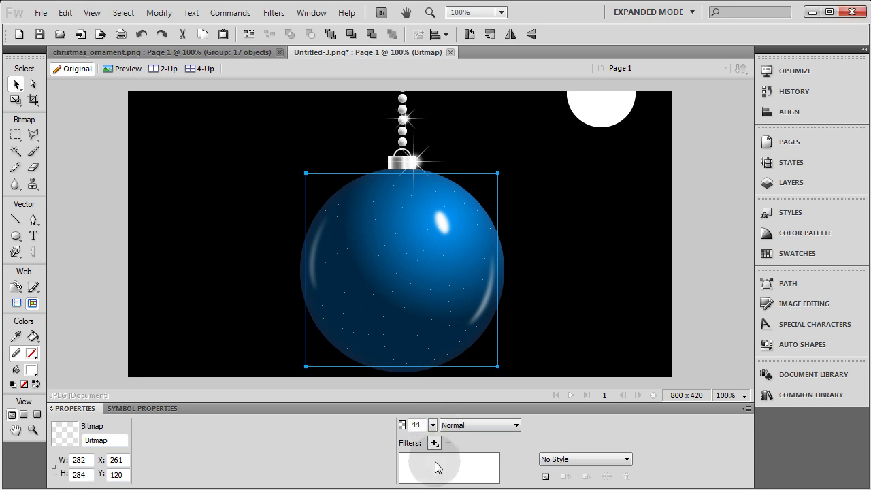
drag(434, 426, 433, 356)
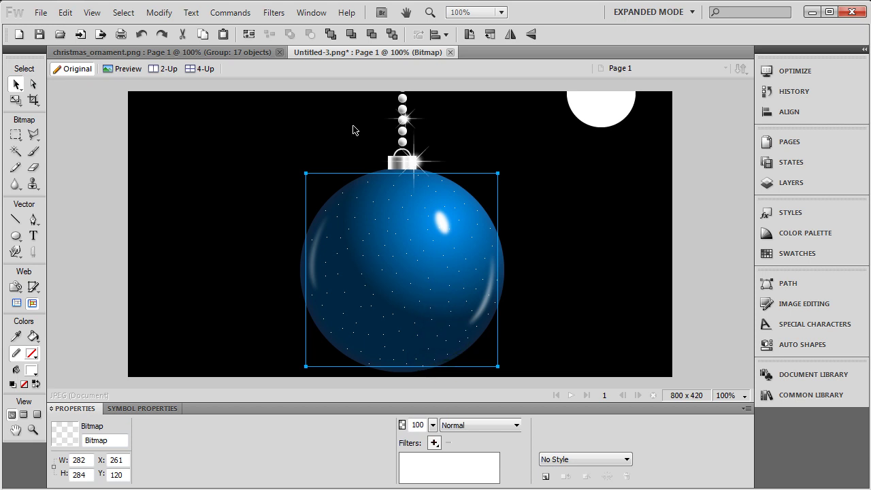
Apply an Auto Vector Mask to the white dots, using the linear style that fades out towards the top.
click(160, 13)
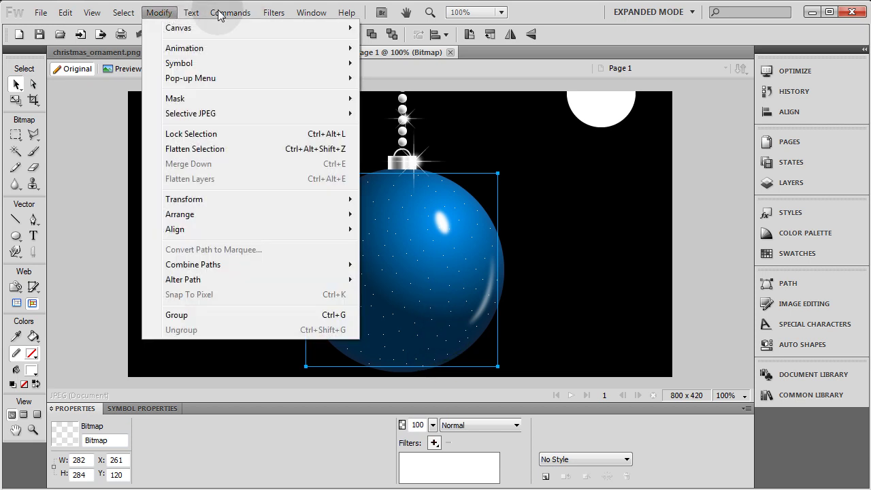
mouse_move(221, 12)
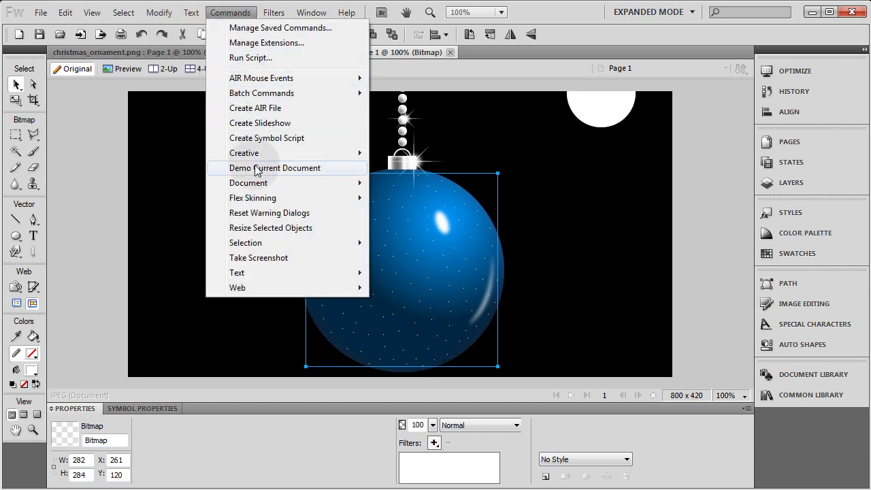
mouse_move(279, 153)
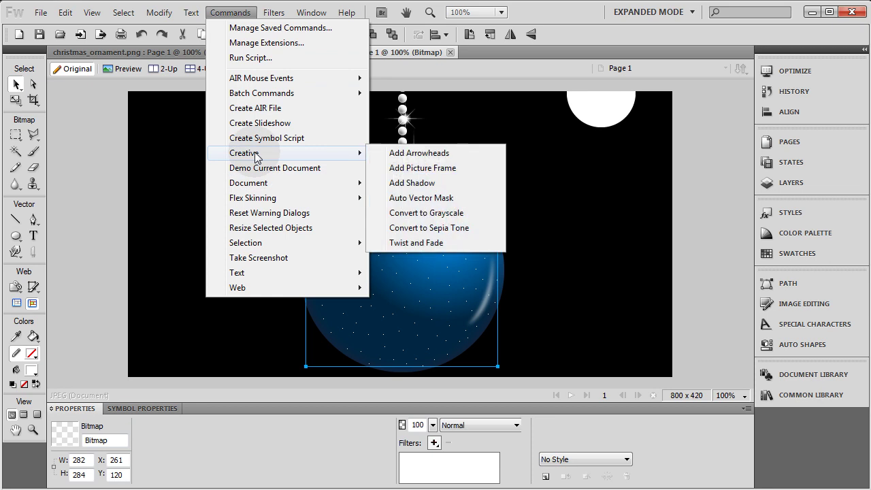
click(421, 198)
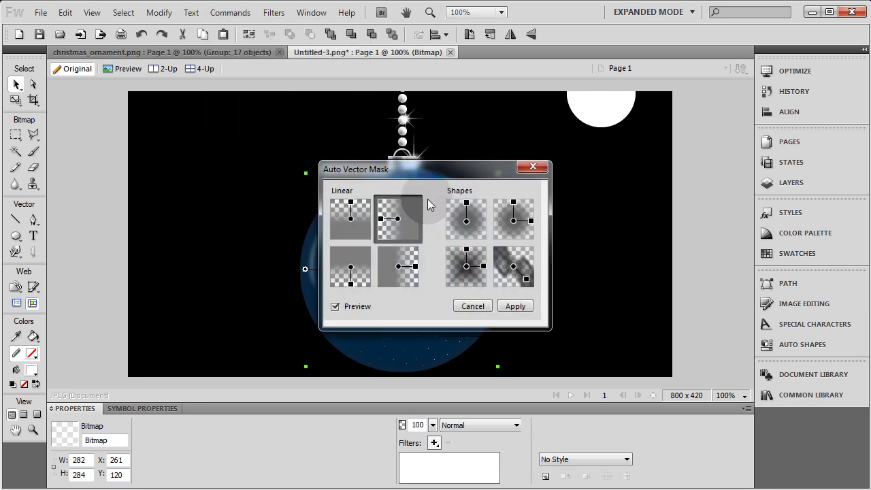
click(360, 223)
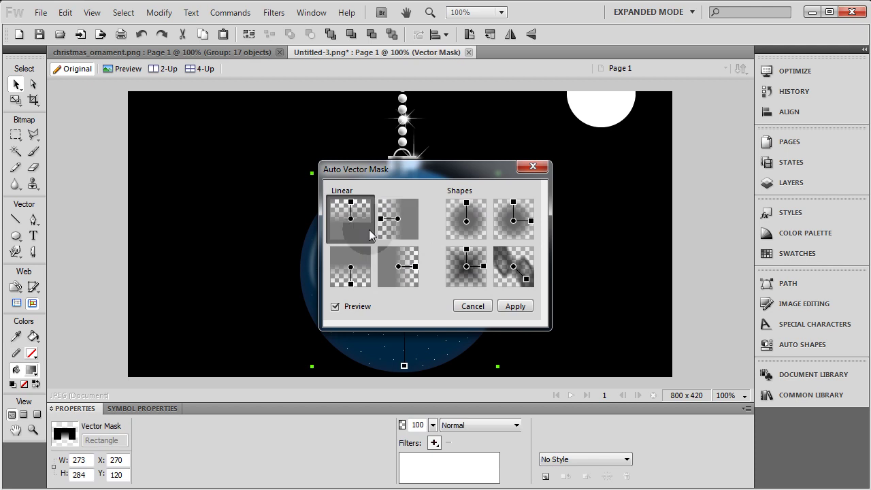
click(510, 309)
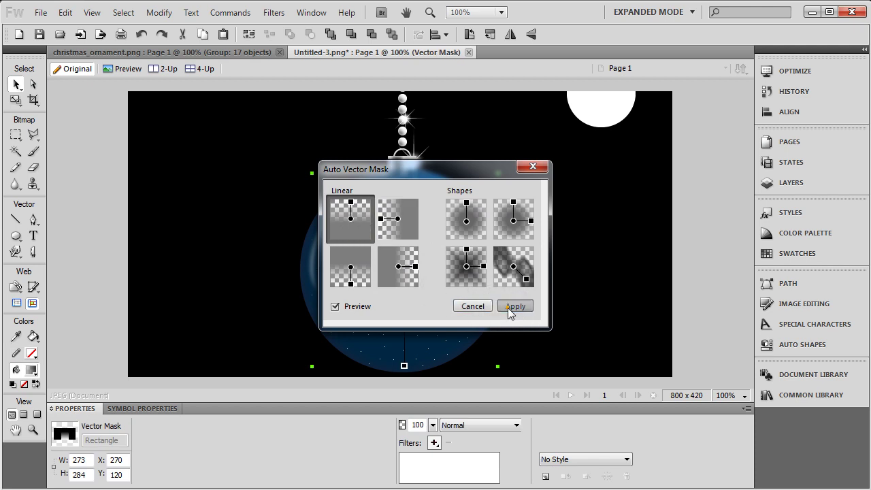
Redirect the mask's linear gradient diagonally across the ball, from beyond its lower left edge to beyond its upper right edge.
drag(404, 366, 530, 120)
drag(405, 174, 278, 294)
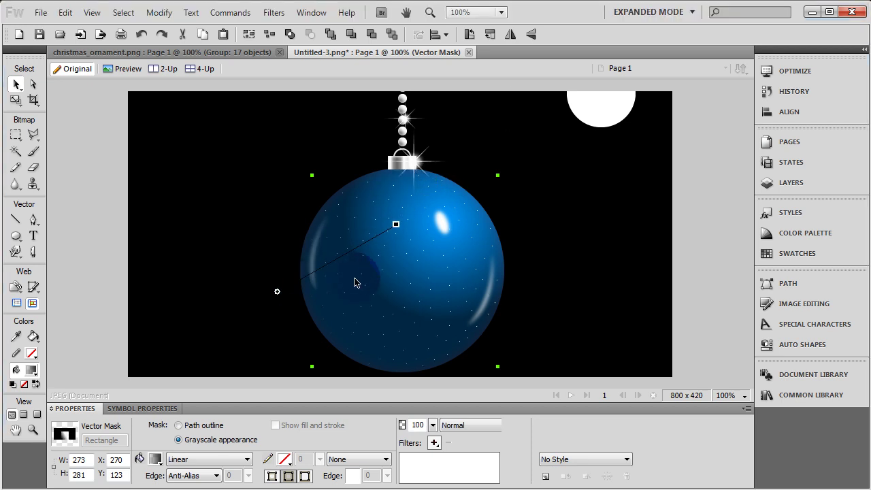
drag(396, 224, 470, 135)
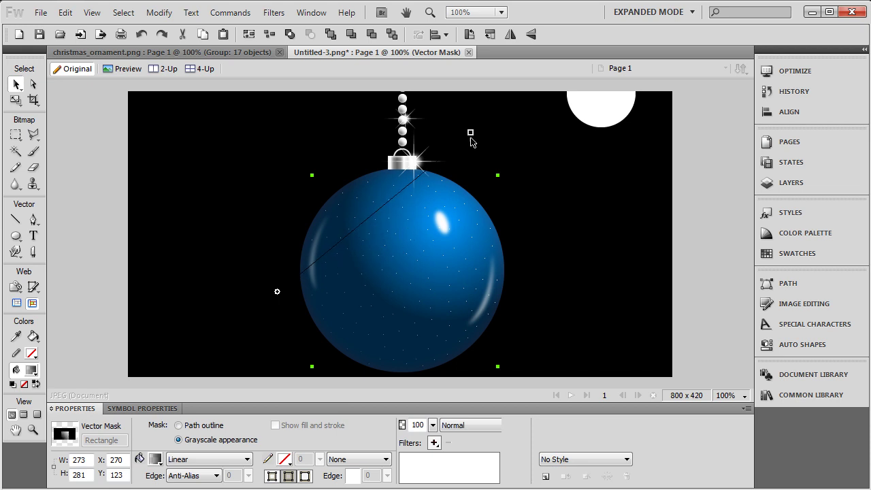
drag(278, 293, 333, 267)
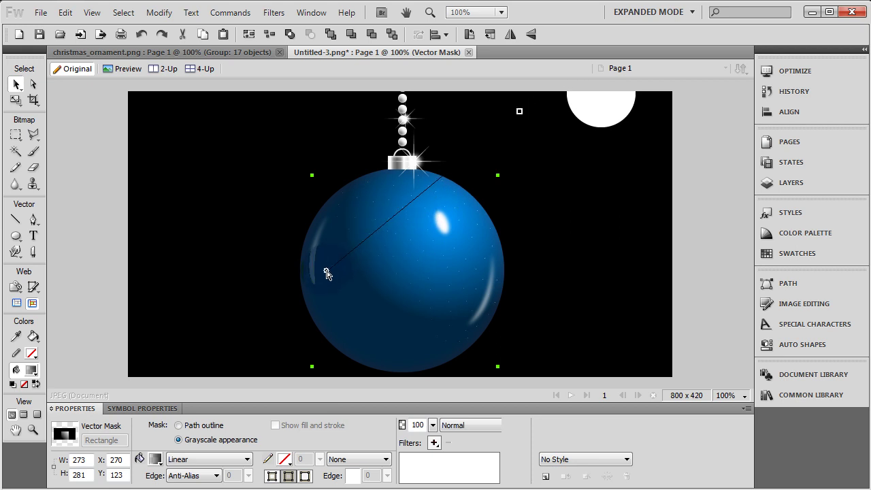
drag(327, 273, 277, 306)
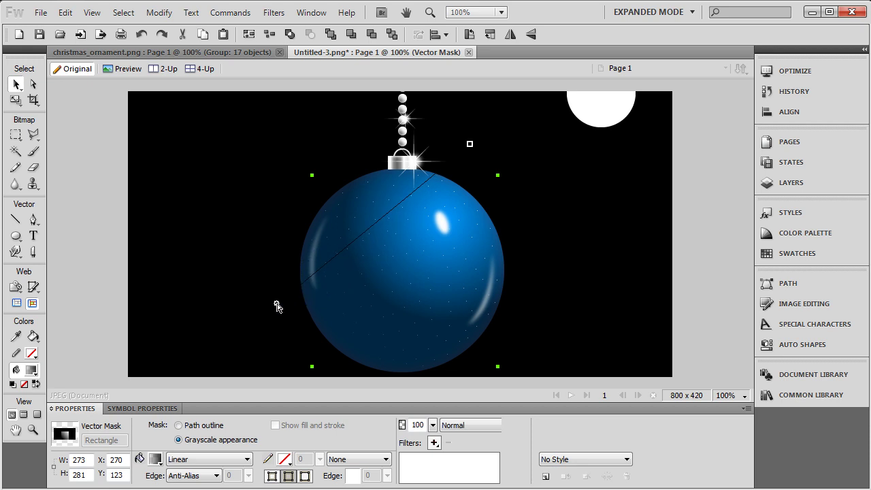
click(243, 261)
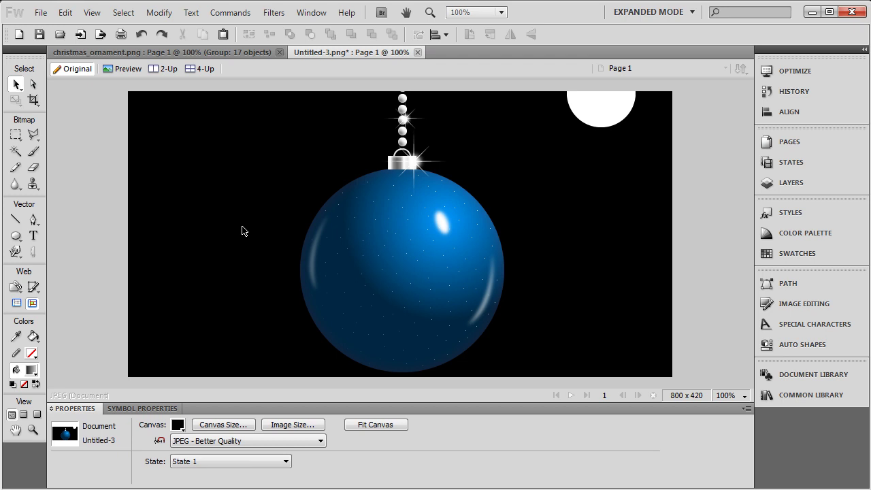
Swap to a white stroke with no fill and draw a tree's first curved left branch with the Pen tool, starting at the ball's centre.
key(x)
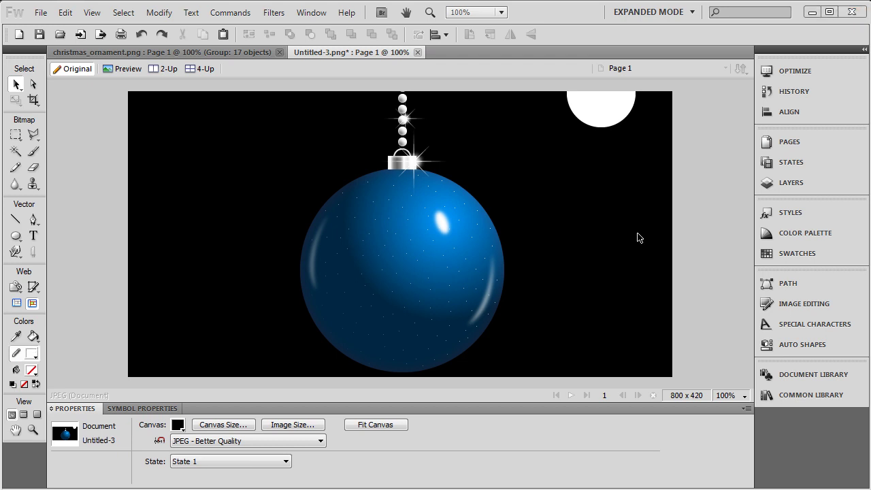
click(33, 219)
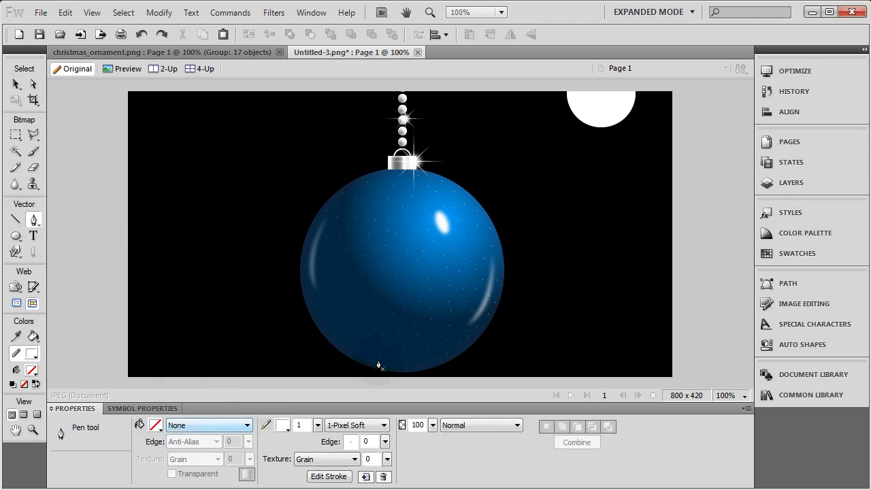
click(402, 256)
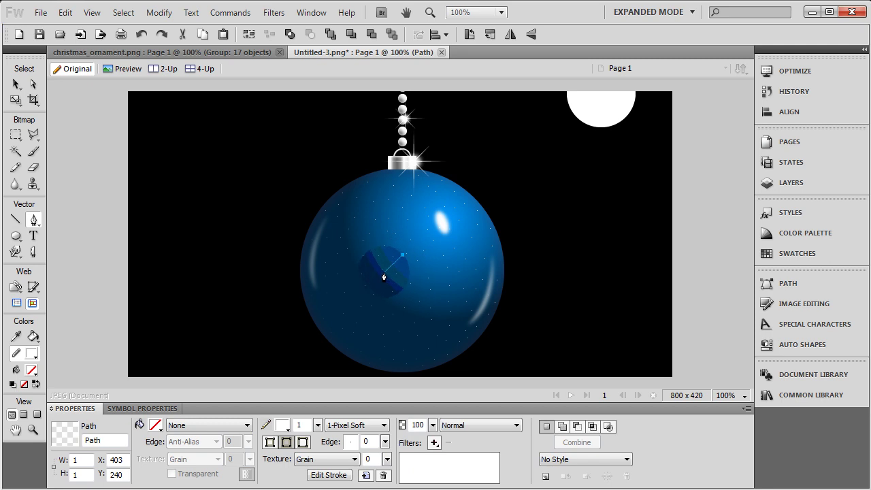
drag(383, 277, 370, 283)
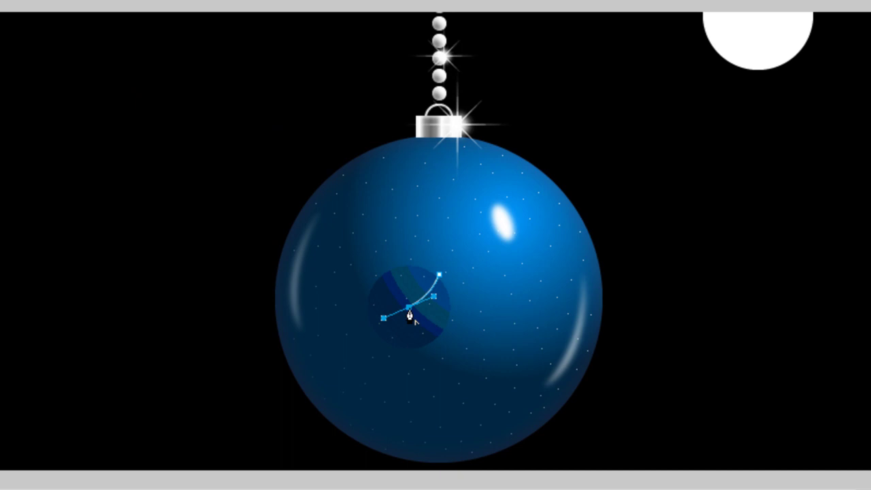
double_click(384, 275)
Add the short curved underside of the top branch, running back in towards the trunk.
drag(408, 308, 415, 332)
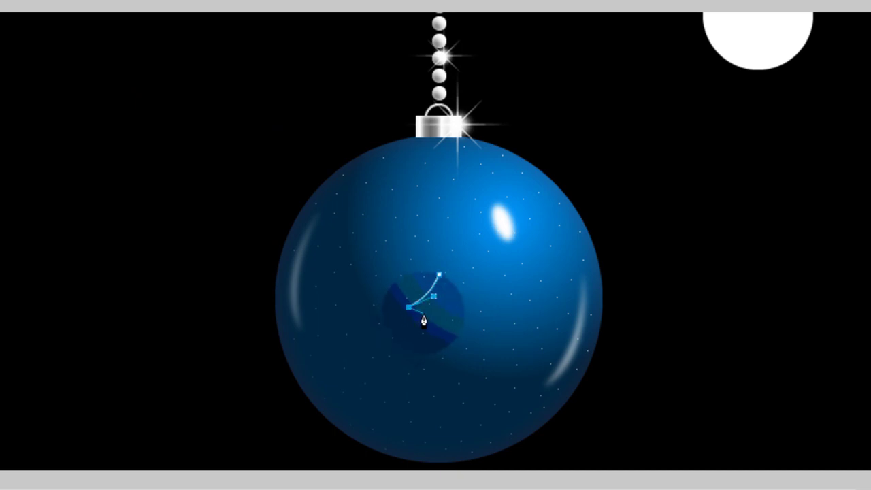
scroll(423, 321, up, 4)
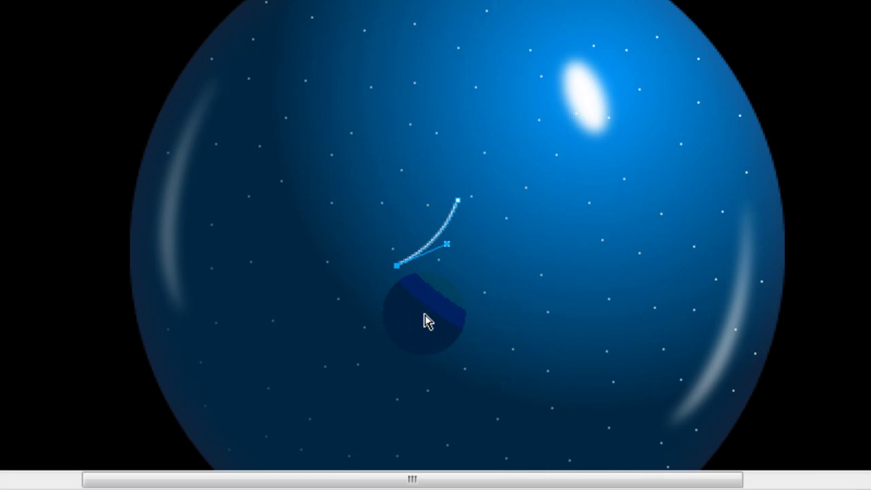
scroll(424, 322, up, 2)
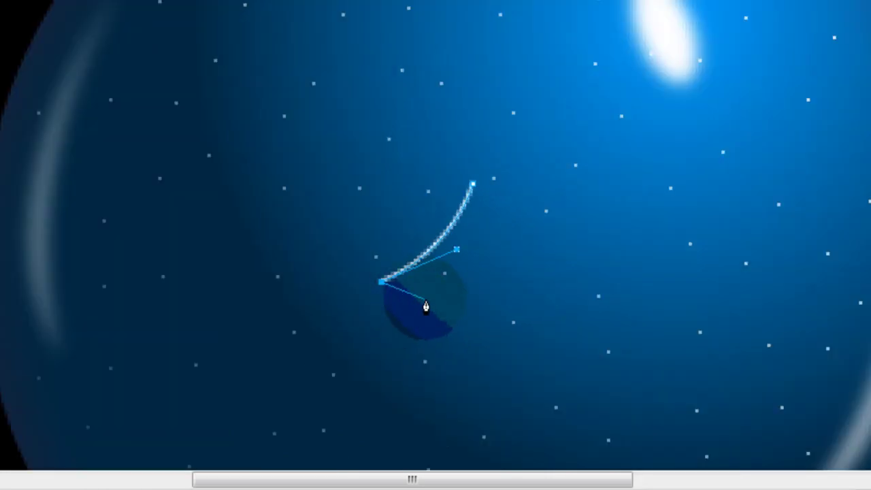
mouse_move(429, 306)
mouse_down()
mouse_move(454, 294)
mouse_move(430, 308)
mouse_move(439, 333)
mouse_up()
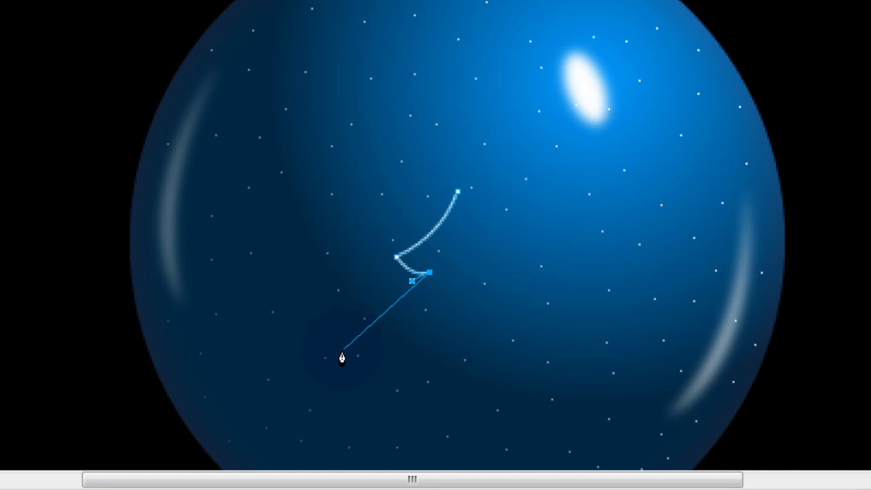
Extend the tree outline with a longer middle branch curving down to the left and a short curved underside.
drag(339, 353, 275, 370)
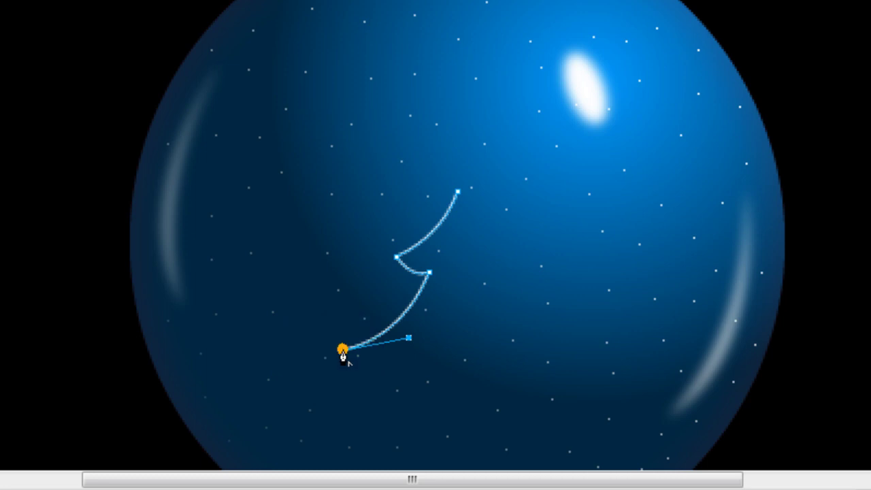
click(375, 377)
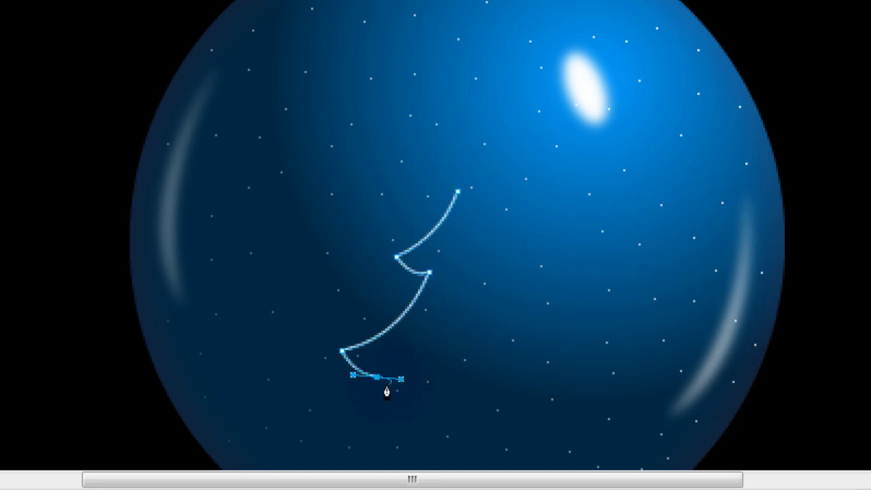
drag(417, 382, 426, 381)
Extend the tree outline with the lowest, longest branch curving down to the left, plus its short curved underside.
key(ctrl+minus)
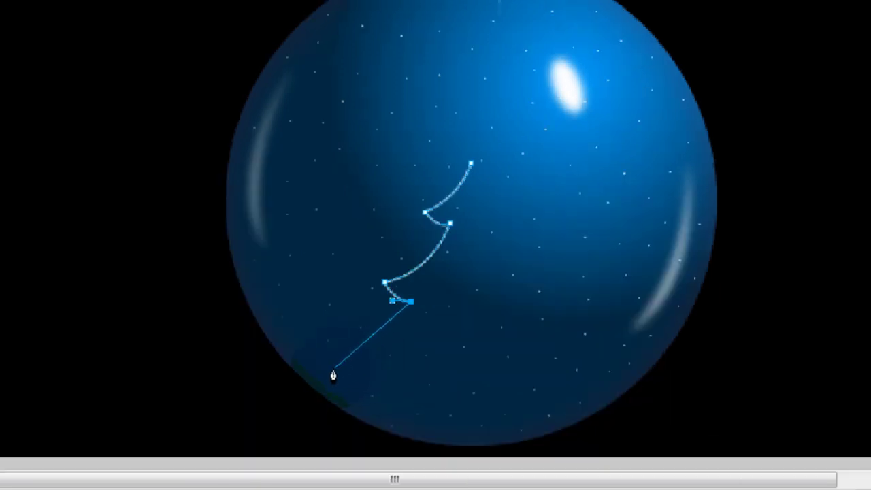
drag(331, 373, 270, 383)
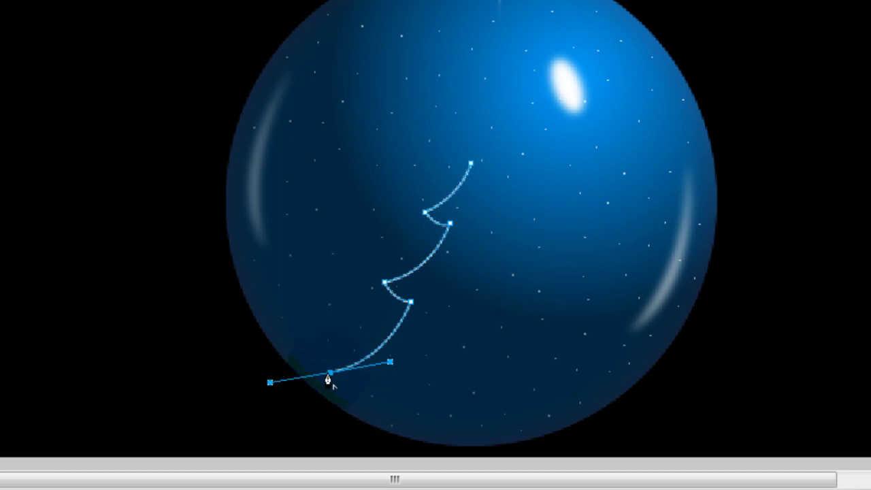
click(331, 372)
scroll(331, 373, up, 1)
drag(371, 413, 406, 418)
click(373, 414)
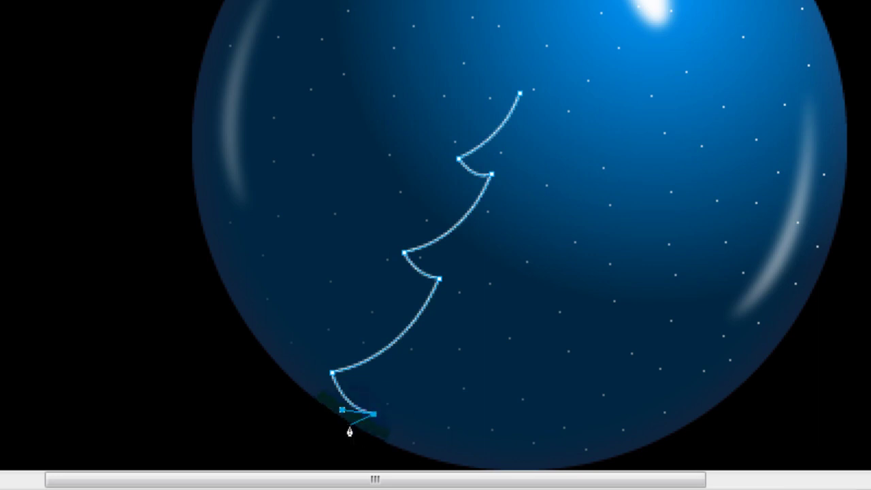
Add a short segment from the lowest branch's underside to the ball's lower left edge and end it in a corner point.
drag(352, 426, 363, 437)
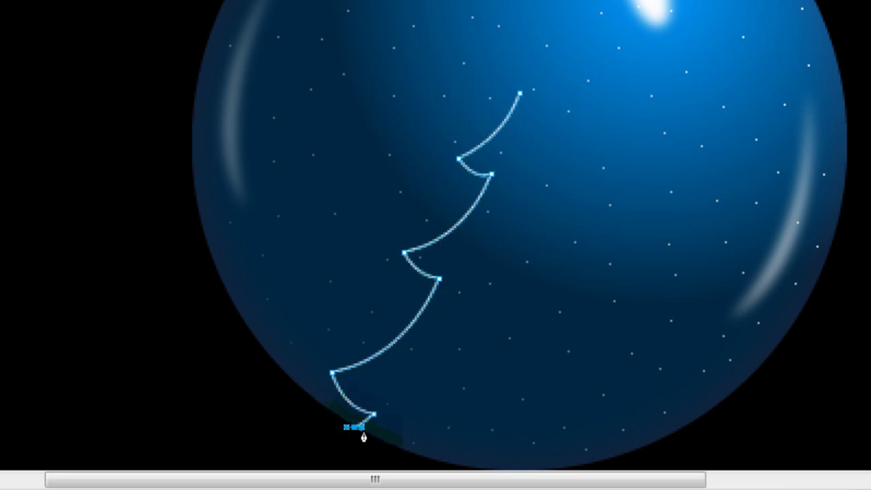
key(ctrl+plus)
scroll(350, 409, down, 5)
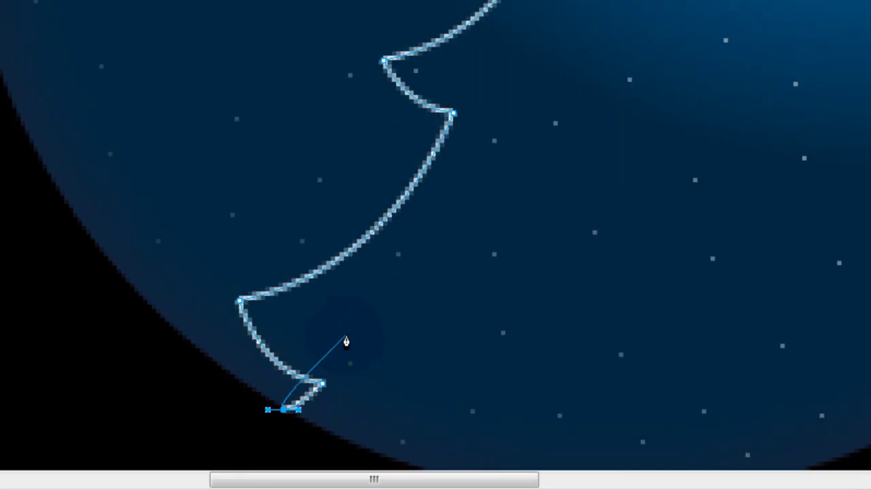
click(285, 332)
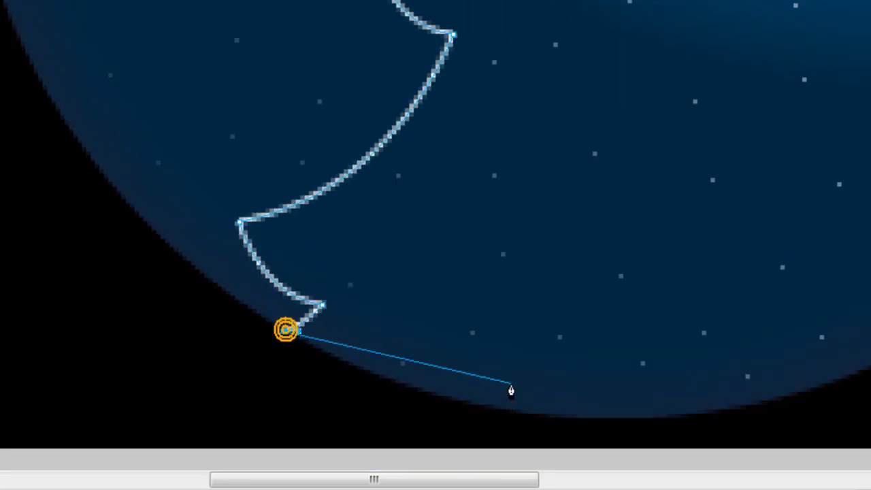
Curve the tree's base along the ball's lower edge to its bottom centre and close the half-tree path at the treetop.
key(ctrl+minus)
key(ctrl+minus)
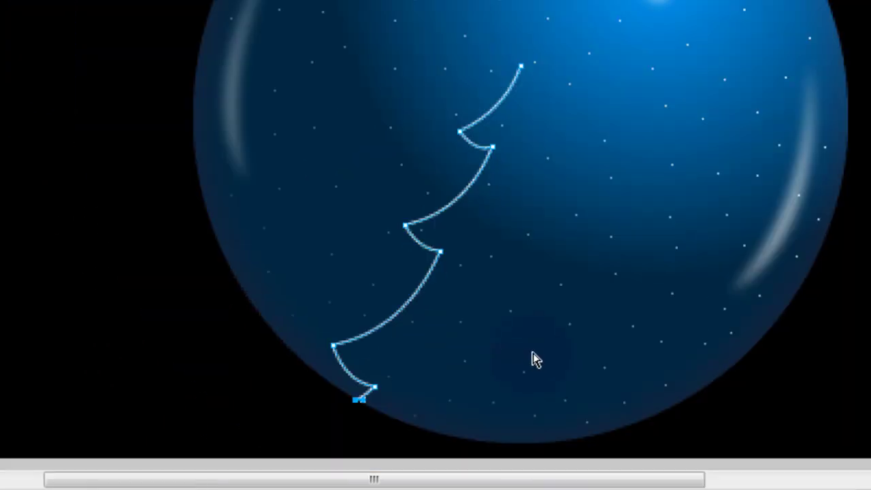
ctrl+click(509, 450)
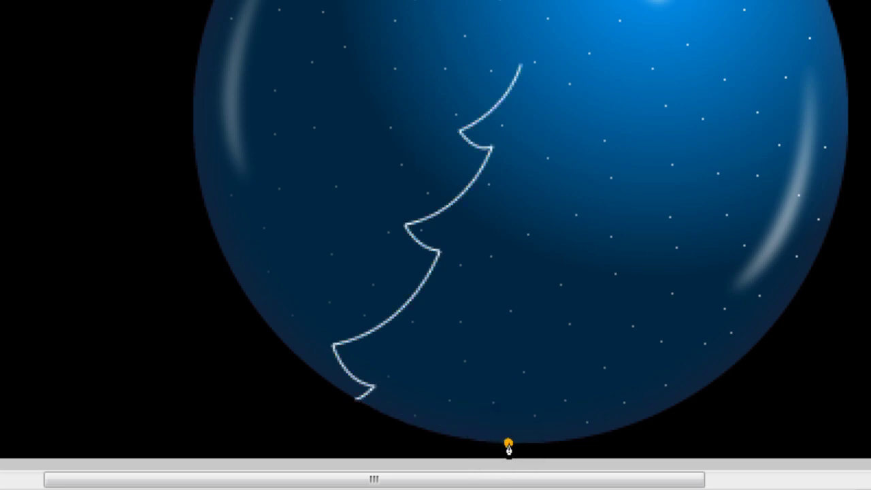
drag(510, 443, 600, 446)
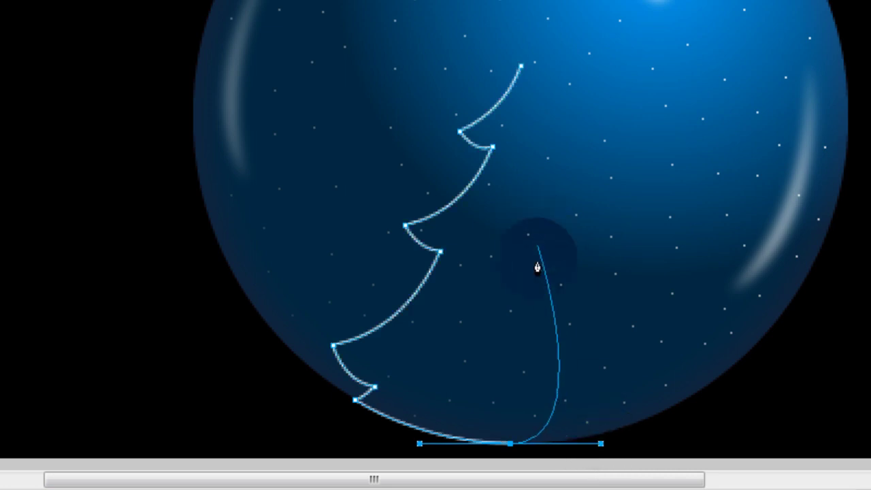
click(511, 444)
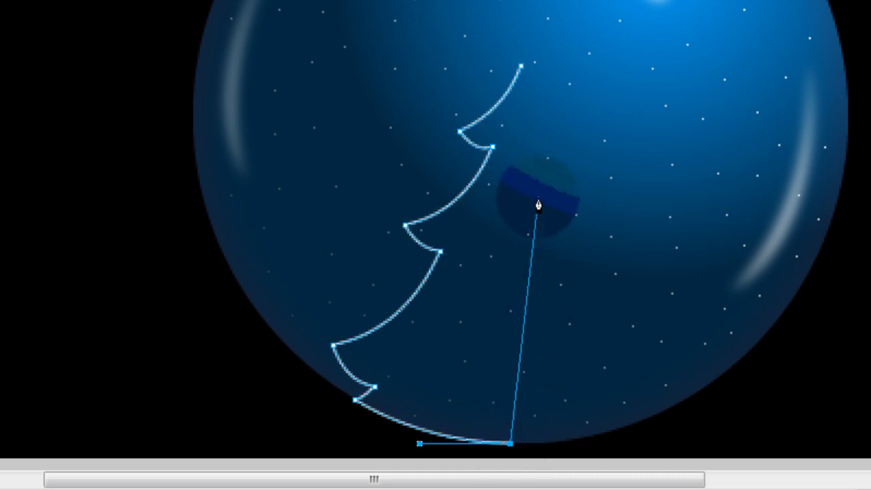
key(Escape)
click(522, 68)
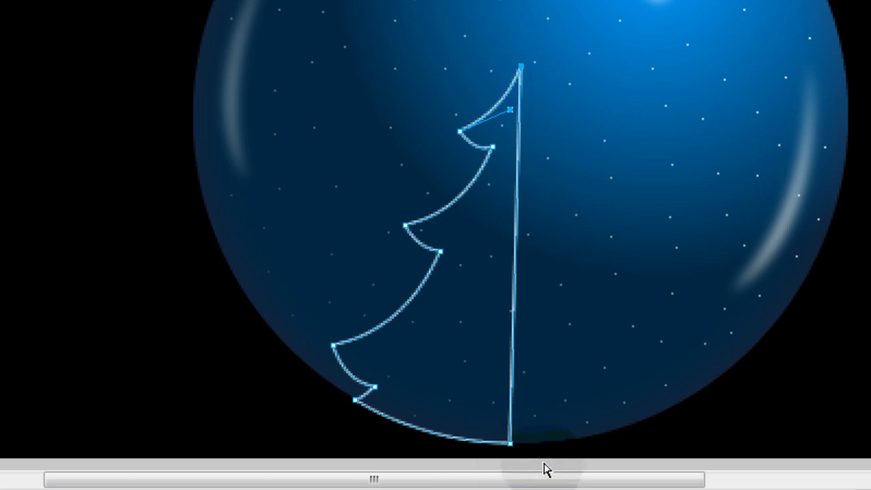
Nudge the half tree's bottom centre point right until it lies directly below the treetop.
drag(510, 444, 762, 459)
click(607, 171)
click(524, 74)
key(Right)
key(Right)
key(Right)
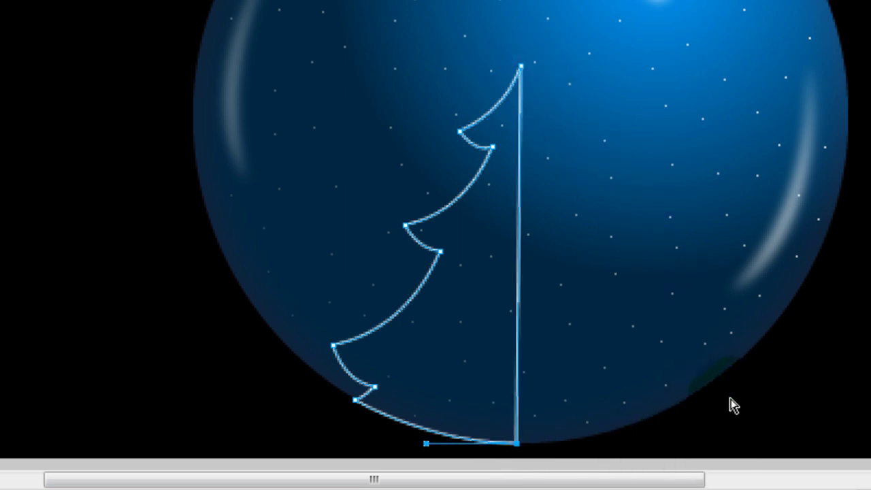
key(Right)
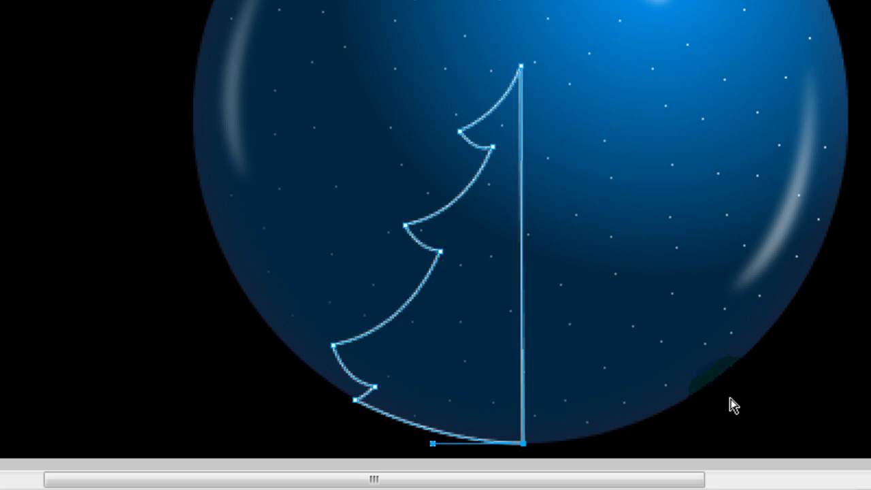
Give the half tree a solid white fill and remove its stroke.
key(ctrl+minus)
key(ctrl+minus)
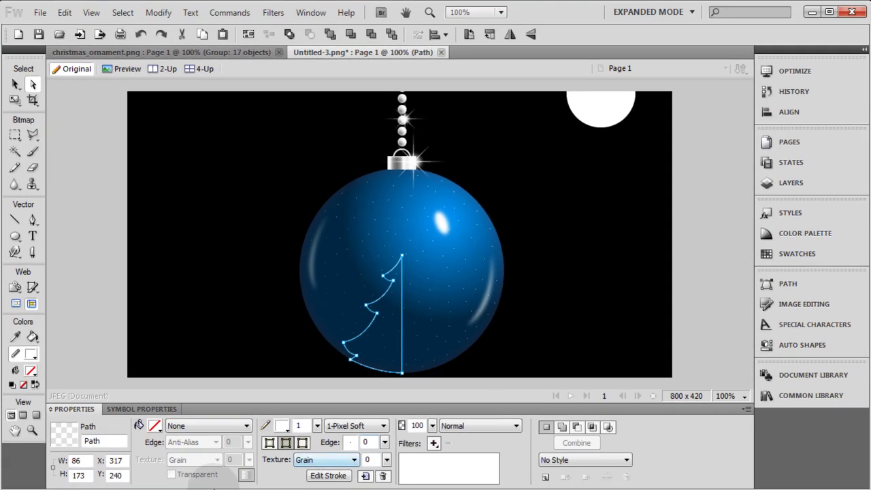
click(155, 425)
click(167, 365)
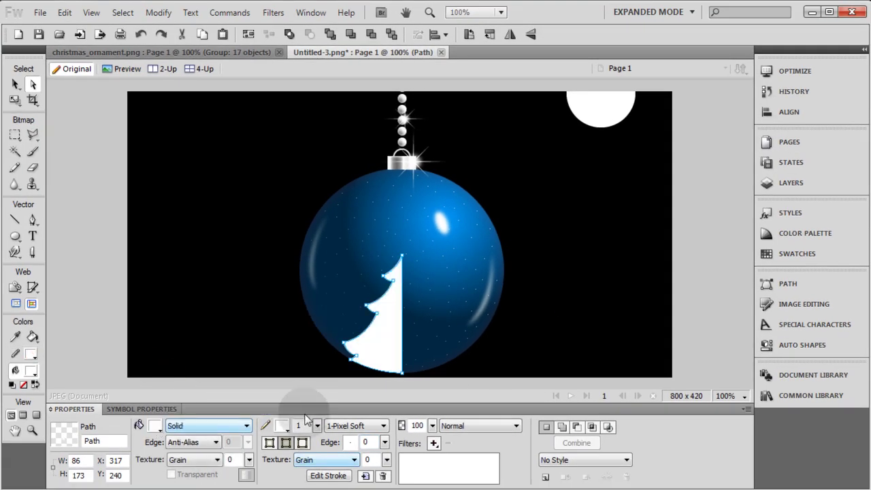
click(281, 425)
click(392, 292)
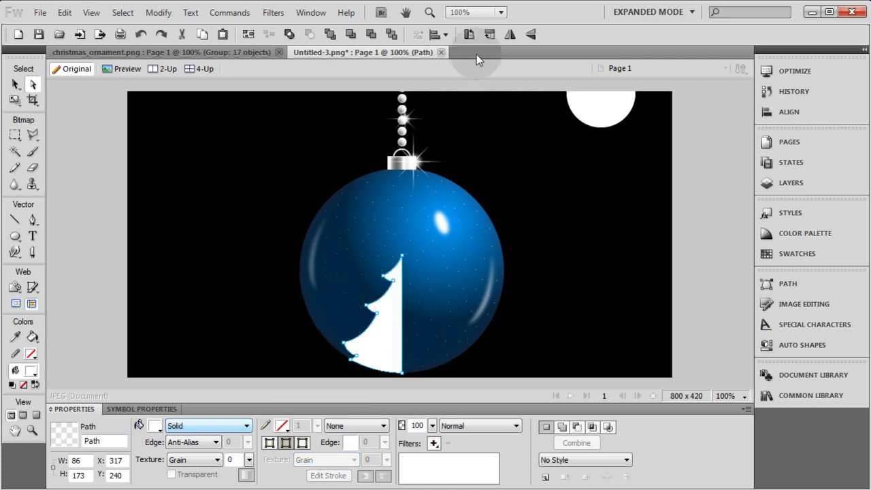
Flip a copy of the half tree horizontally and place it against the original's straight edge as the right half.
click(510, 34)
click(374, 343)
drag(372, 347, 433, 346)
key(ctrl+a)
key(ctrl+equal)
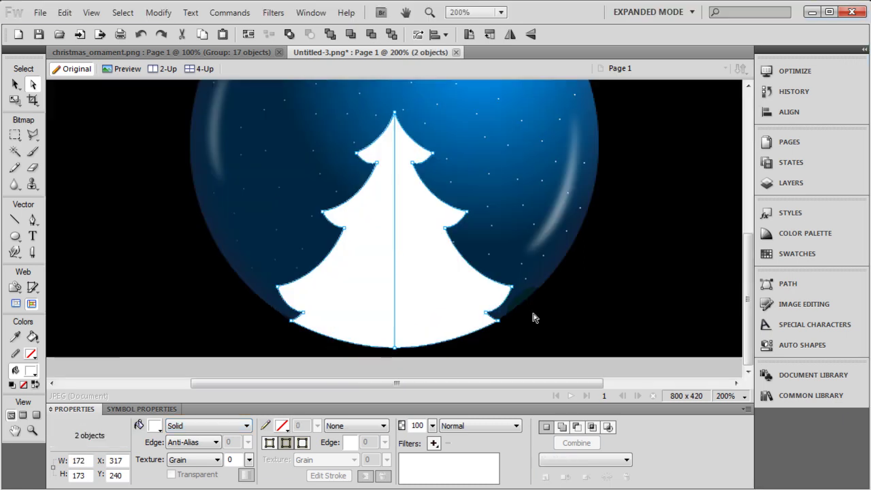
Shift both tree halves up to Y 239 so their base follows the ball's lower edge.
click(540, 311)
click(593, 292)
click(623, 359)
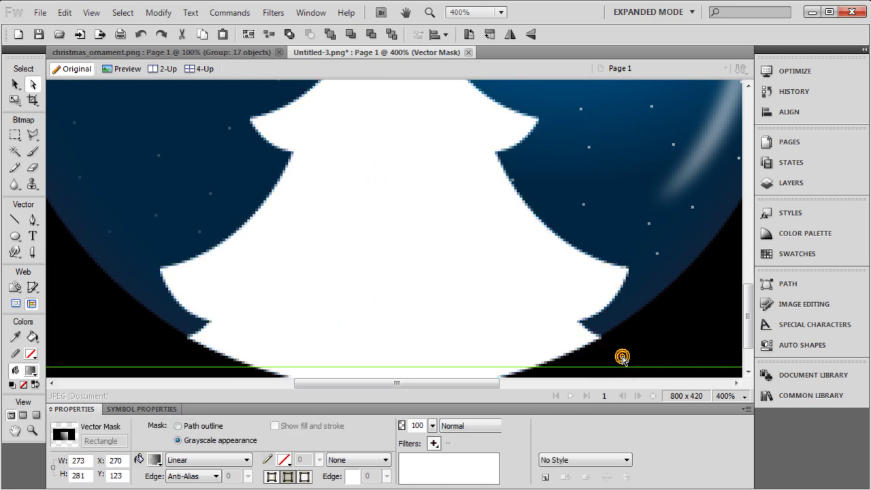
scroll(613, 341, down, 3)
click(539, 273)
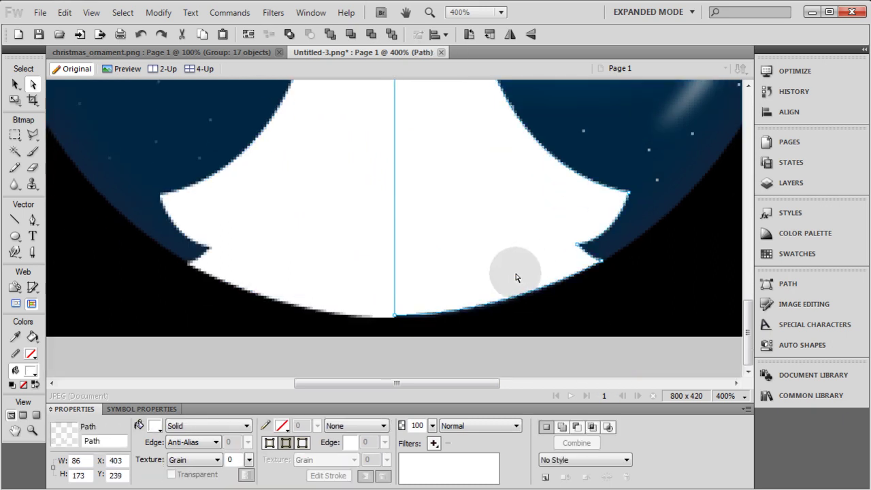
click(375, 274)
click(549, 314)
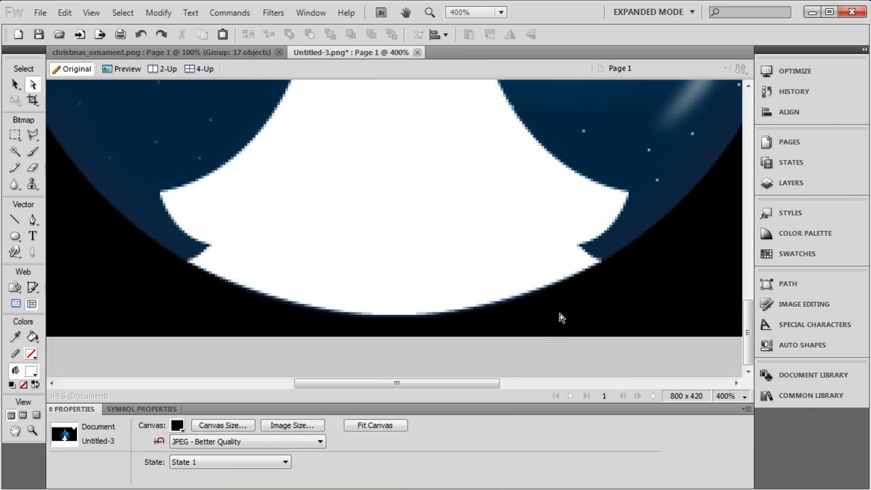
Combine both tree halves into one path with Union, then test it by moving it off the ball and undoing the move.
scroll(562, 318, down, 4)
click(411, 344)
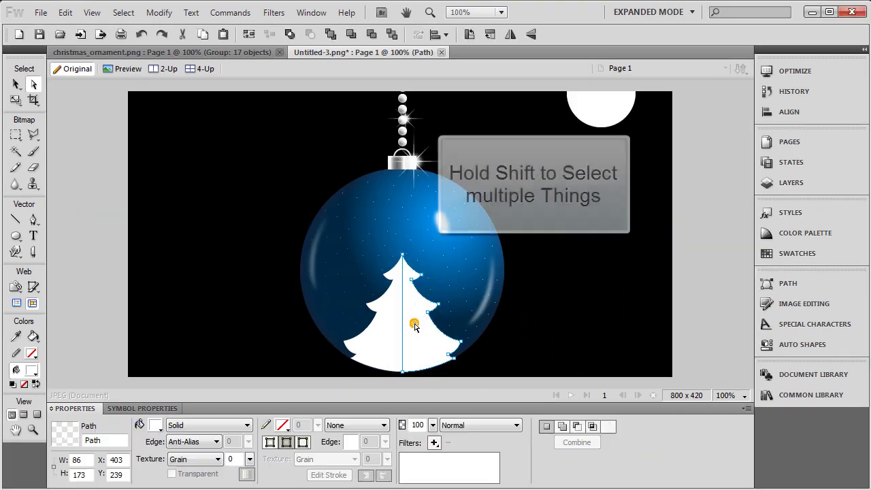
shift+click(395, 327)
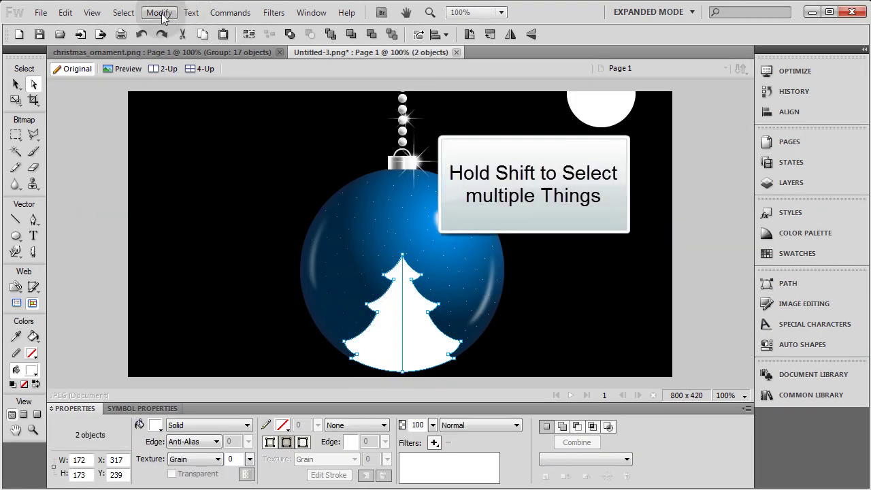
click(158, 12)
mouse_move(198, 266)
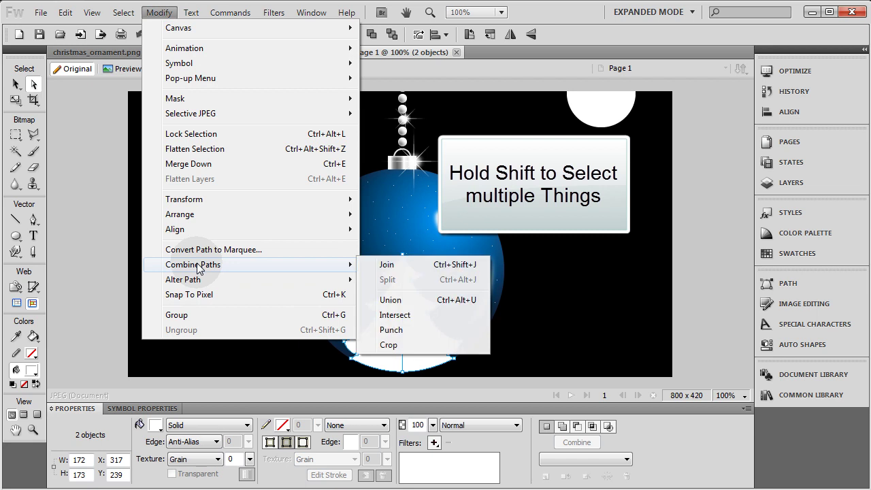
click(390, 299)
drag(409, 330, 601, 233)
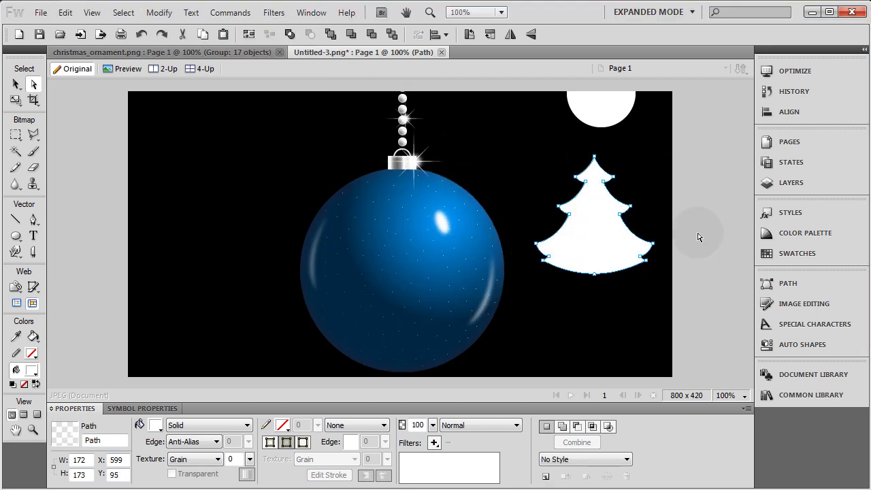
key(ctrl+z)
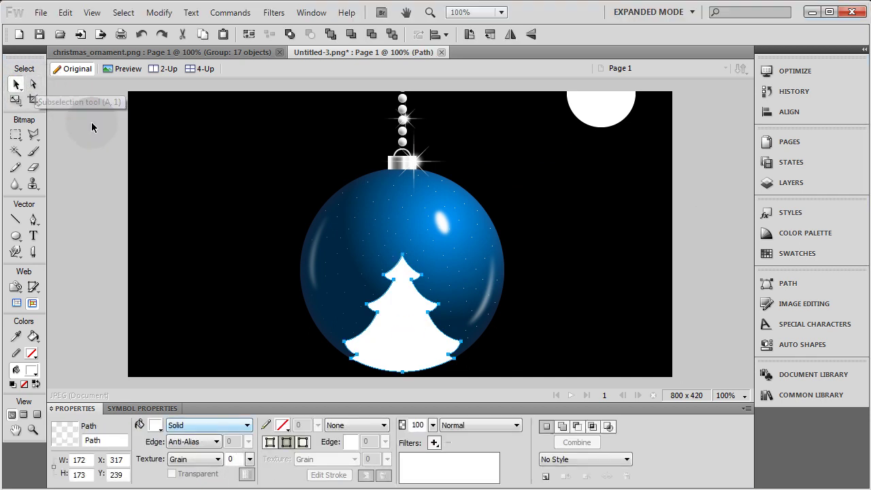
Set the tree's Grain fill texture to 100% and make the texture transparent.
click(229, 283)
click(400, 328)
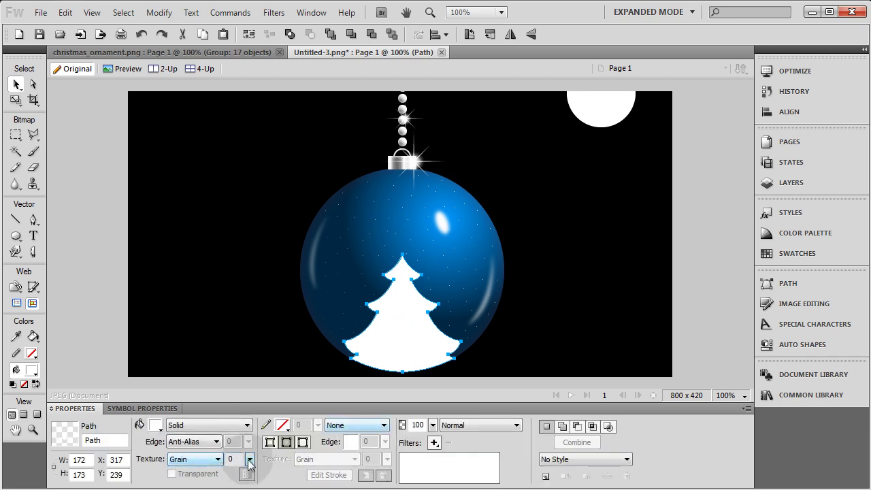
drag(249, 461, 252, 366)
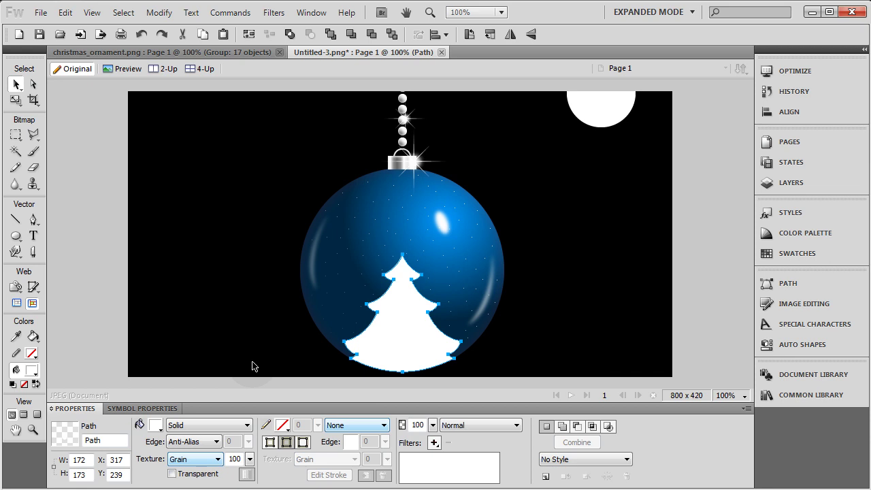
click(173, 475)
click(217, 297)
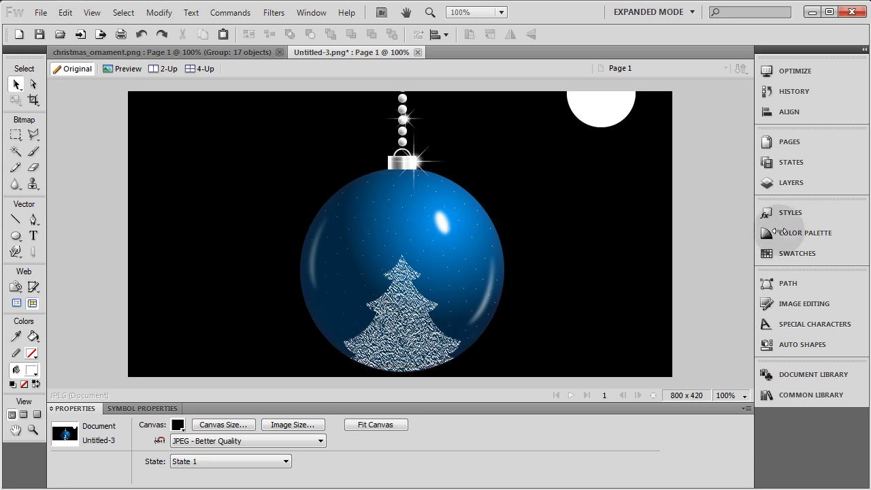
Paste the bitmap of snow-like dots over the ball and select the tree.
key(ctrl+v)
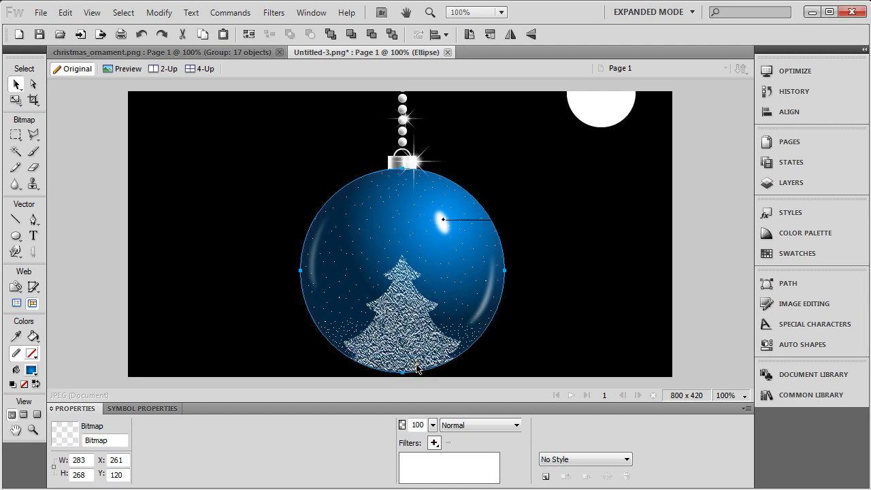
click(416, 368)
click(416, 327)
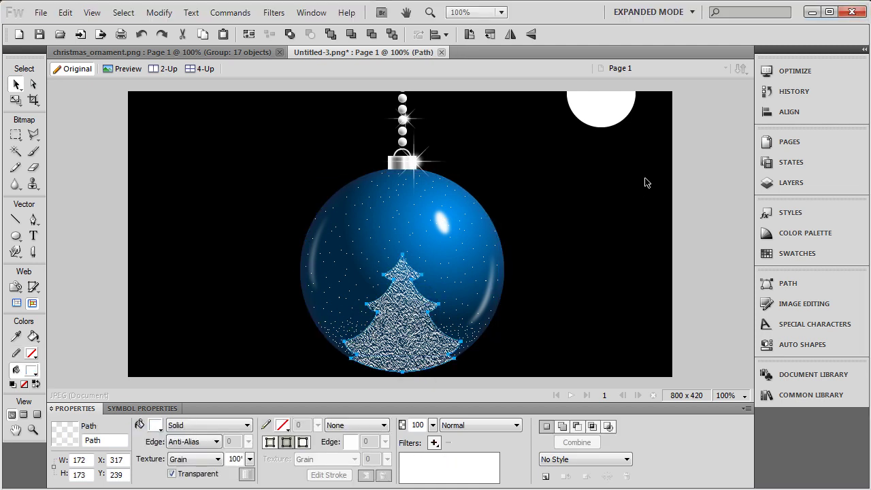
Locate the snow-dot bitmap and the tree path among the objects of Layer 1 and select both.
click(782, 182)
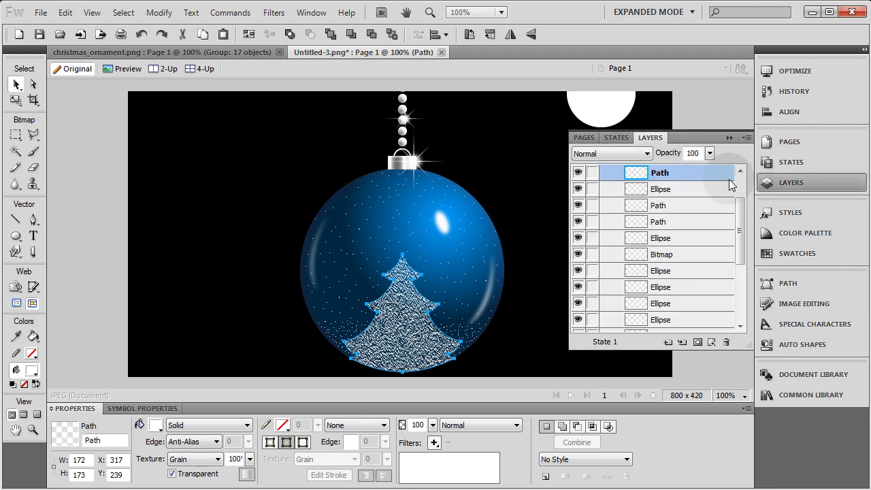
click(610, 190)
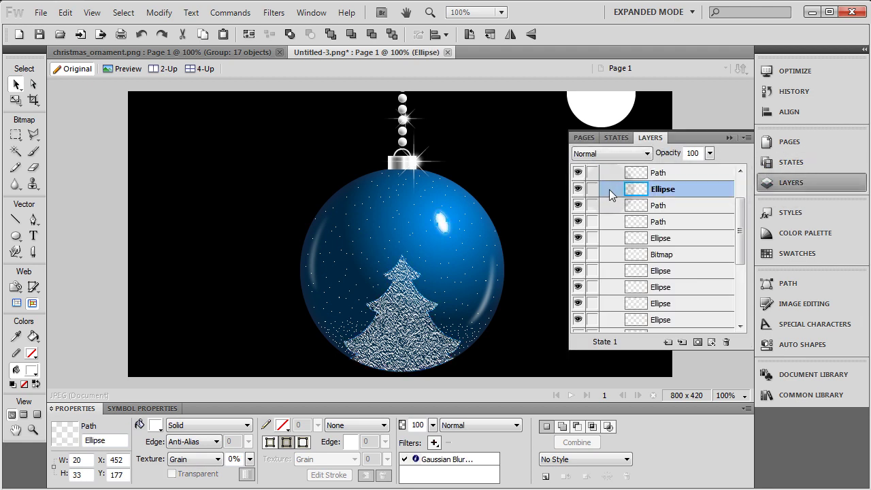
scroll(607, 190, up, 3)
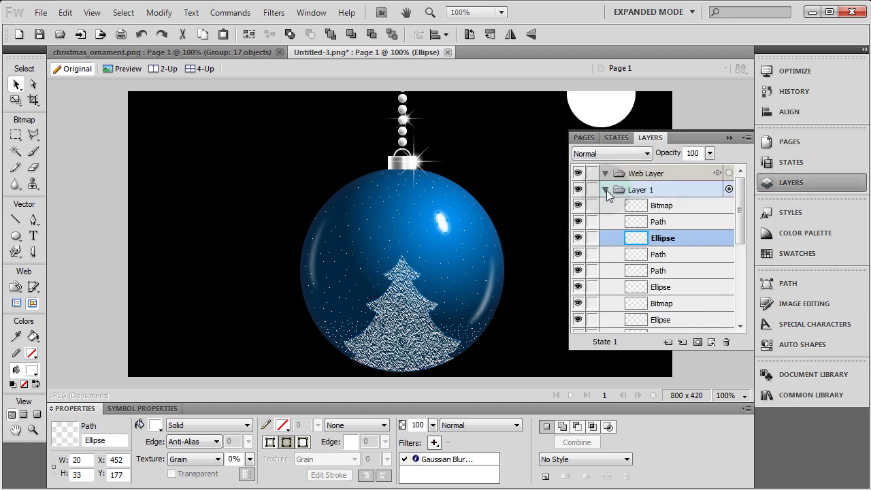
click(618, 208)
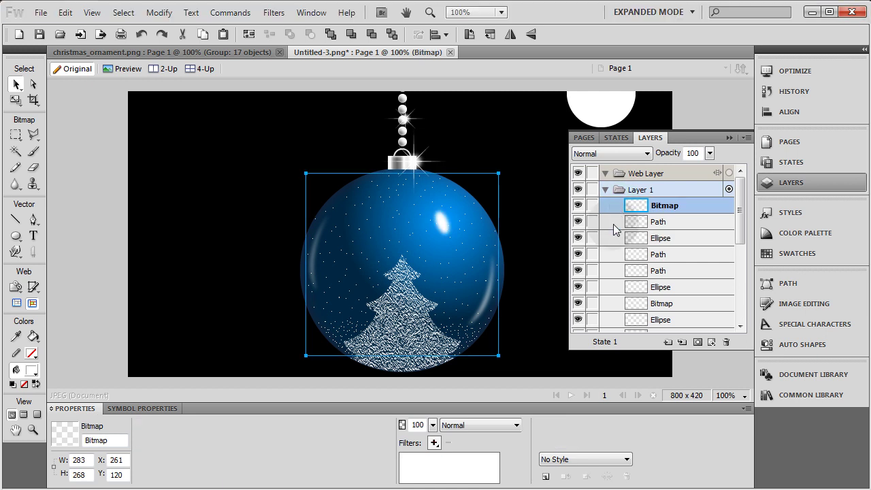
click(615, 225)
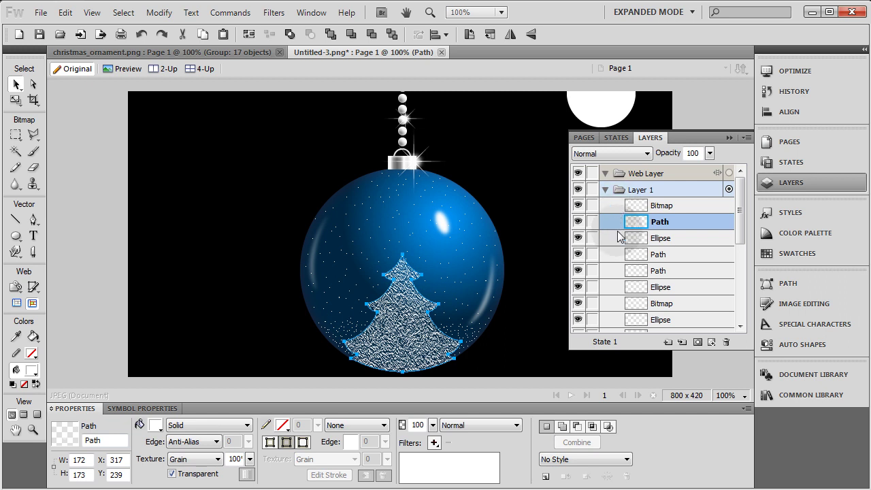
click(615, 208)
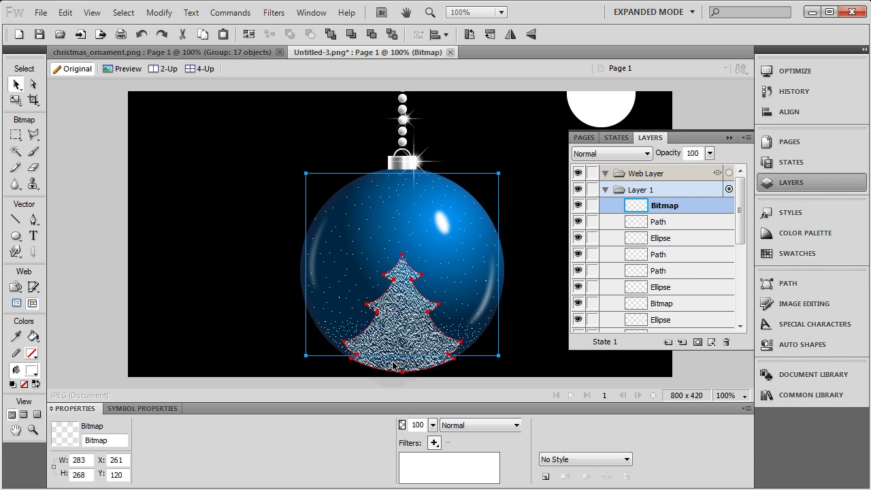
shift+click(390, 368)
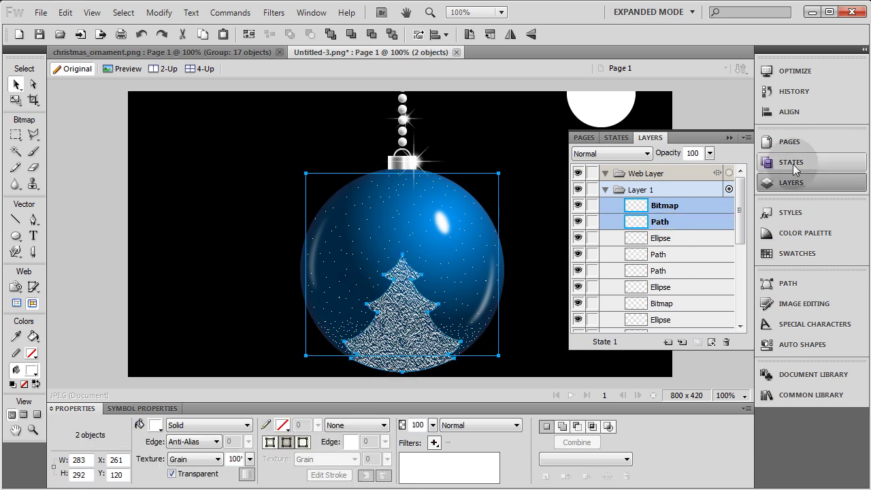
Group the snow dots with the tree, then test the group by moving it off the ball and undoing the move.
click(776, 183)
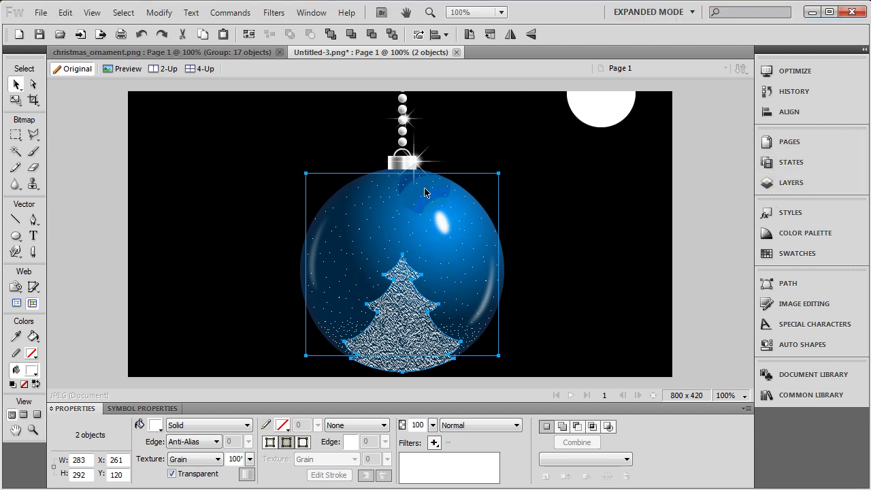
key(ctrl+g)
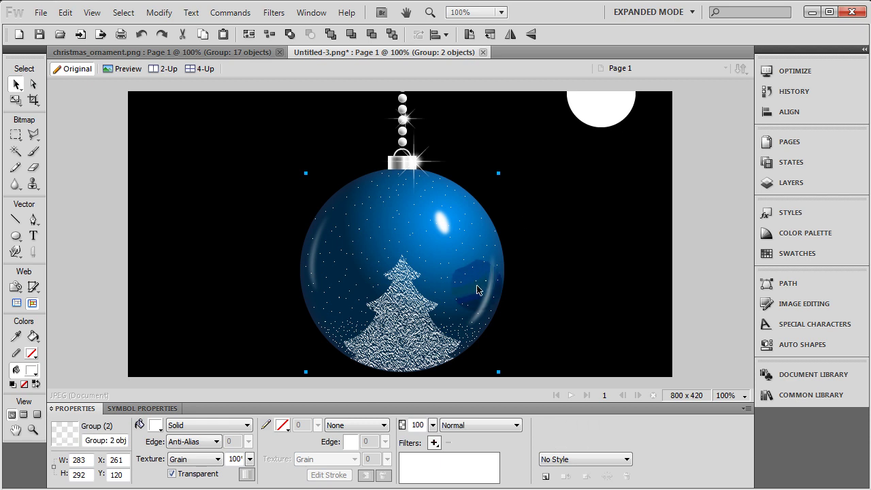
drag(405, 321, 577, 272)
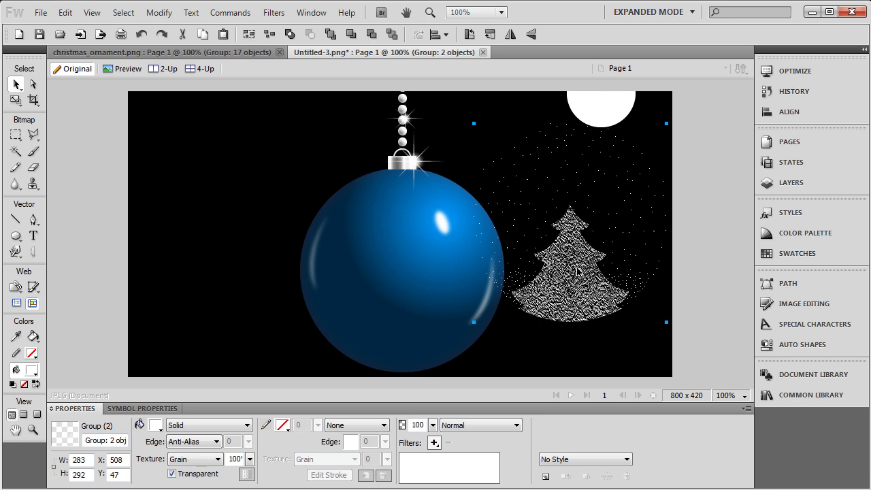
key(ctrl+z)
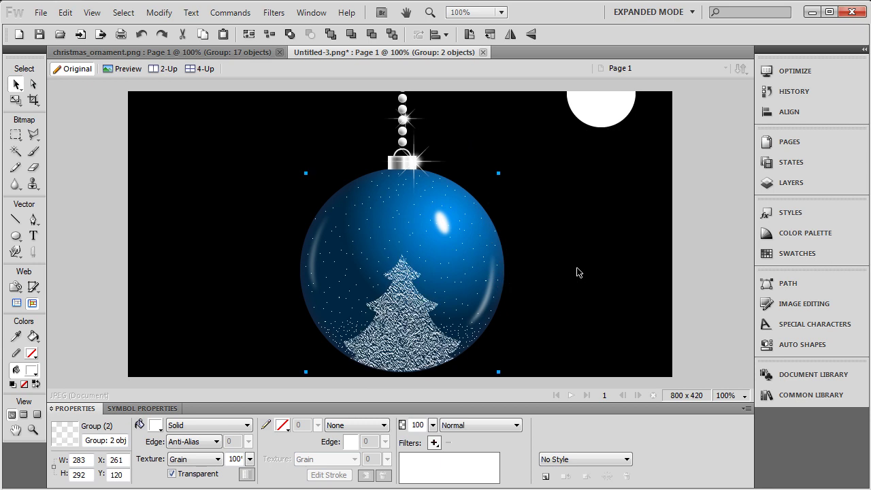
Apply an Auto Vector Mask to the group, using the linear preset that fades from transparent at the top to opaque at the bottom.
click(247, 14)
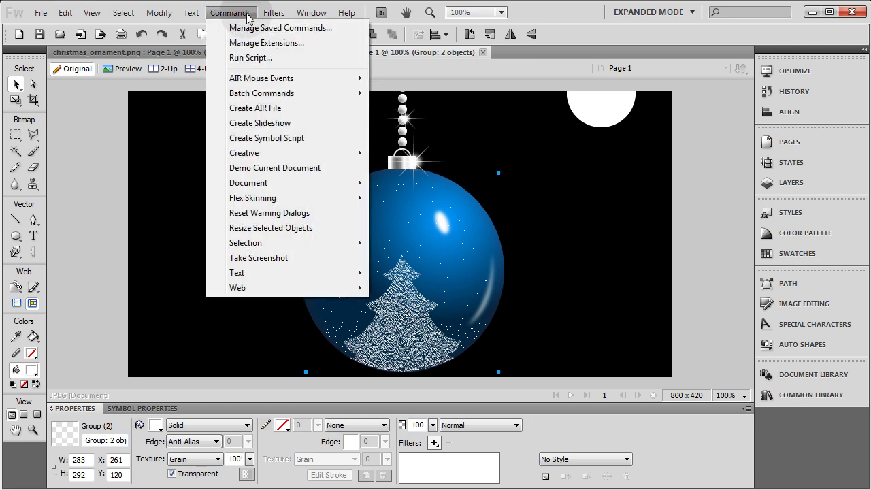
mouse_move(257, 156)
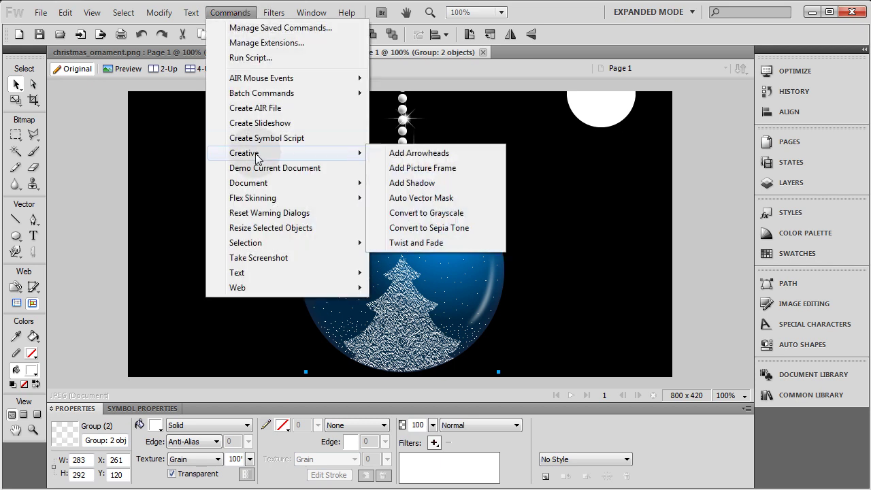
click(416, 198)
click(351, 219)
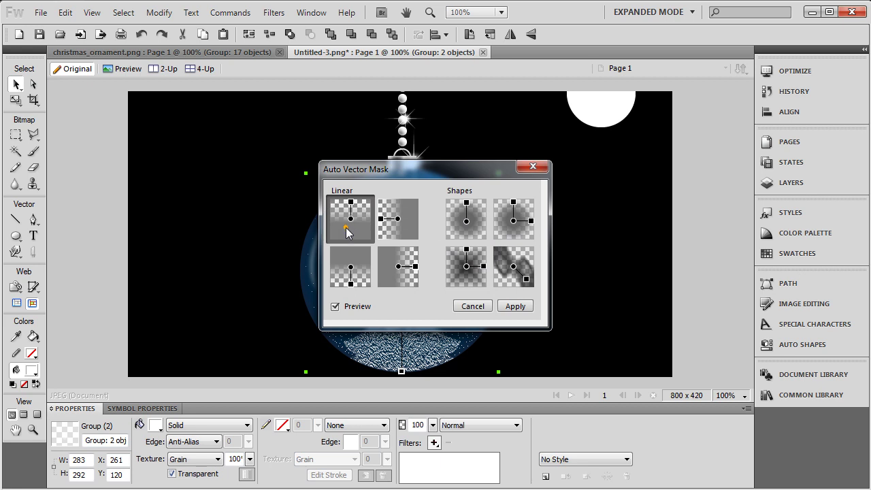
click(514, 307)
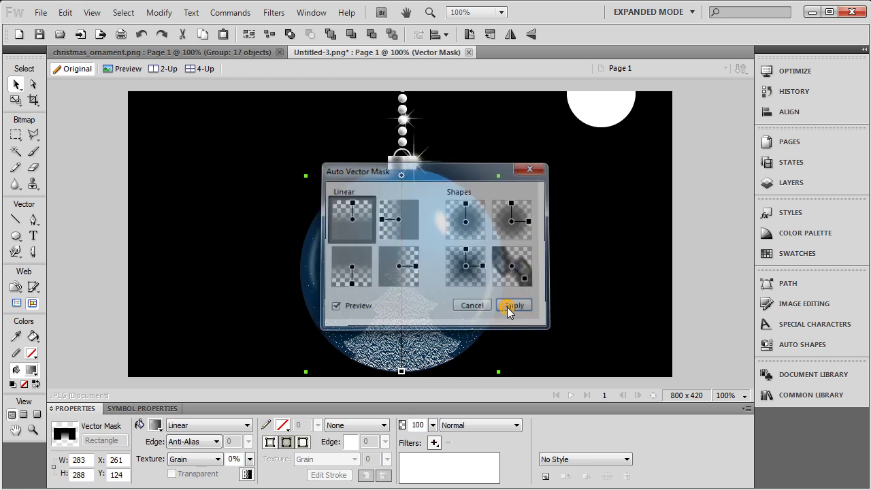
Reposition the mask's gradient handles so the fade runs diagonally from beyond the ball's lower left to beyond its upper right.
drag(402, 179, 472, 164)
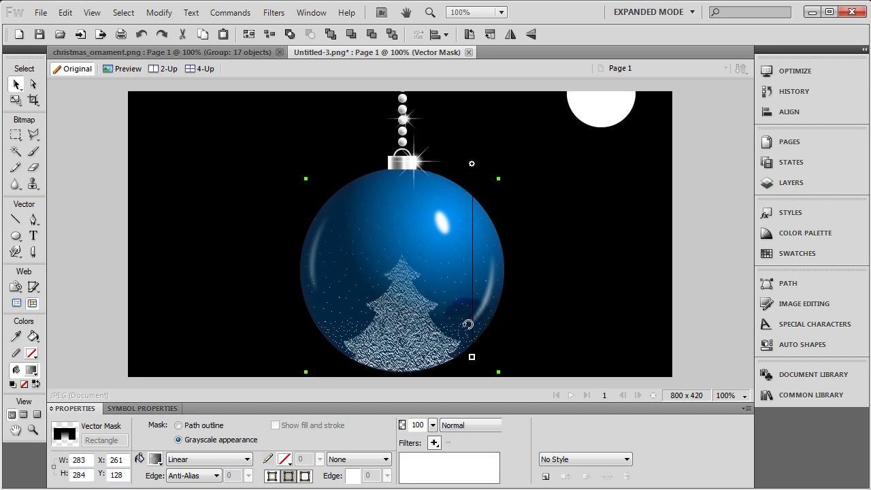
drag(471, 356, 610, 81)
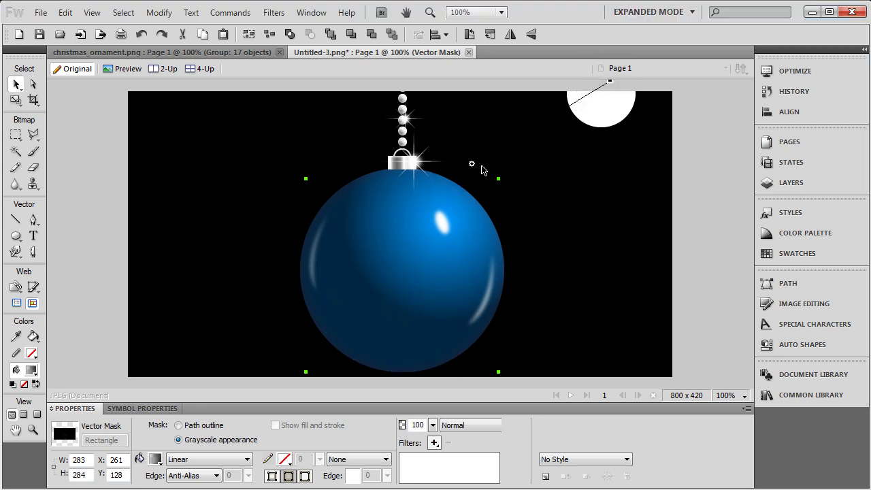
drag(473, 164, 400, 240)
drag(544, 129, 550, 86)
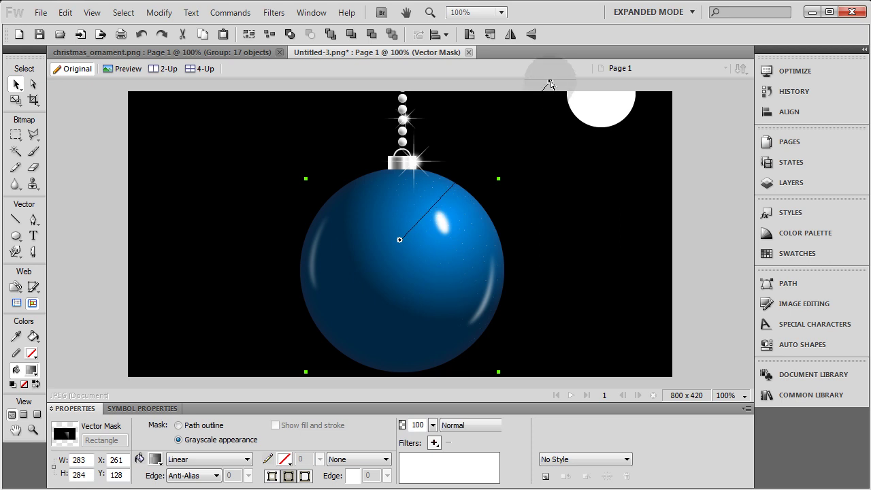
mouse_move(399, 240)
mouse_down()
mouse_move(363, 274)
mouse_move(290, 307)
mouse_up()
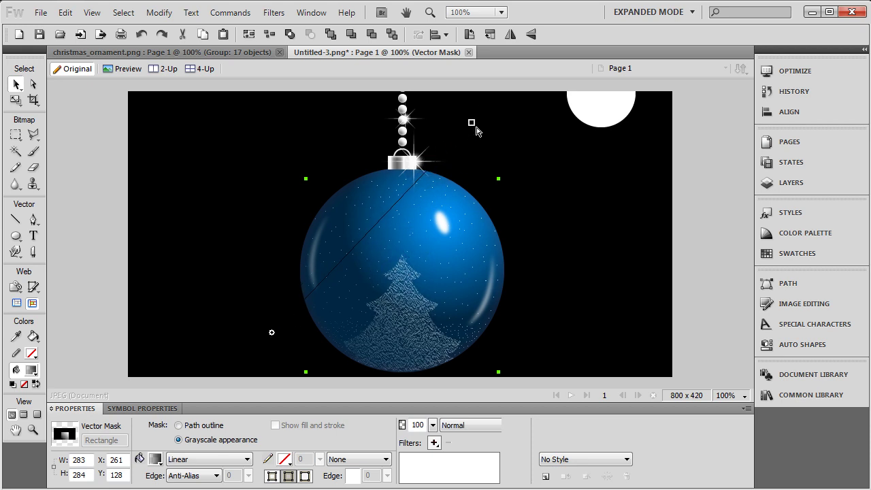
mouse_move(272, 336)
mouse_down()
mouse_move(356, 284)
mouse_move(438, 208)
mouse_move(401, 242)
mouse_up()
drag(363, 273, 259, 344)
click(259, 275)
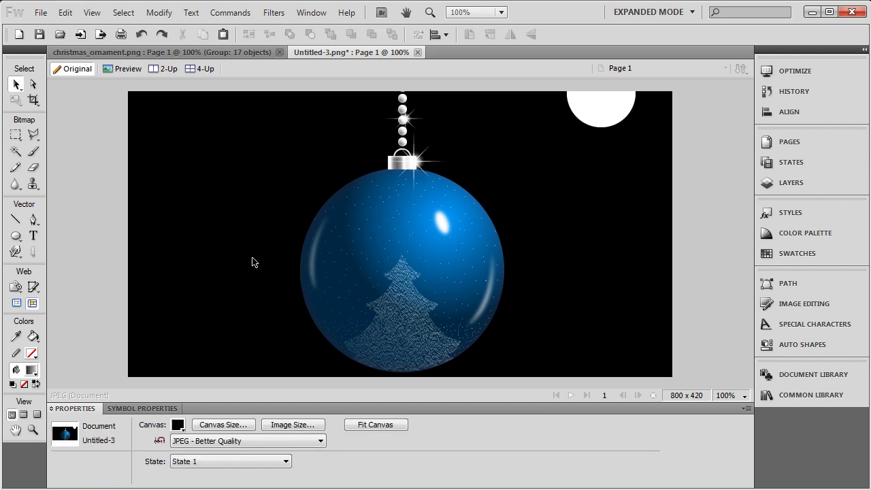
Reselect the masked group and refine its fade so the lower part of the tree shows more strongly.
click(399, 354)
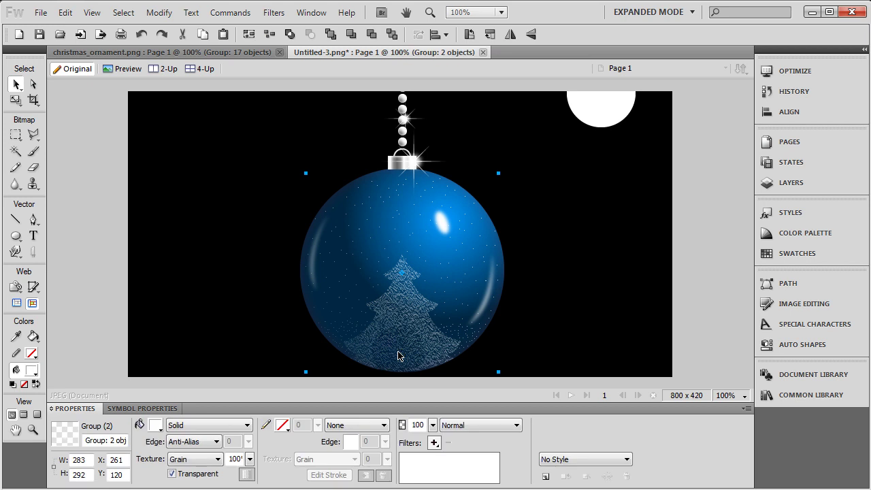
click(399, 354)
click(406, 331)
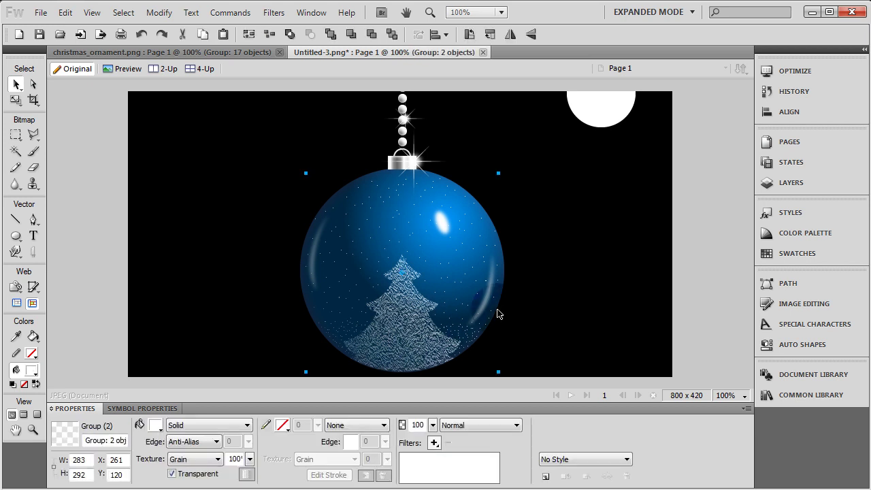
Delete the white circle at the canvas's upper right and select the ornament's silver cap rectangle.
click(580, 297)
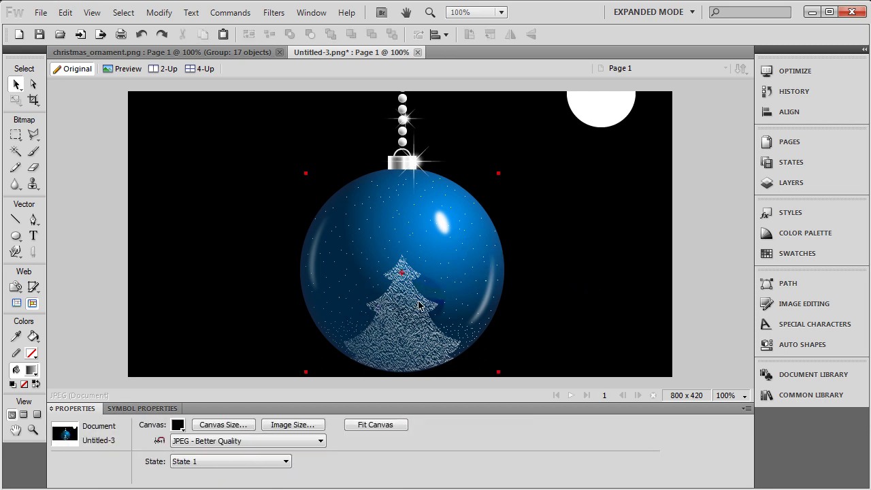
key(ctrl+z)
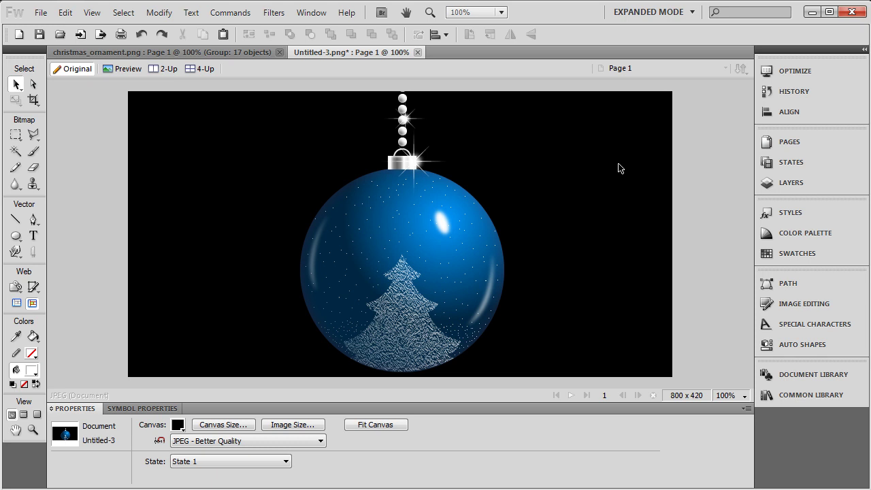
click(391, 169)
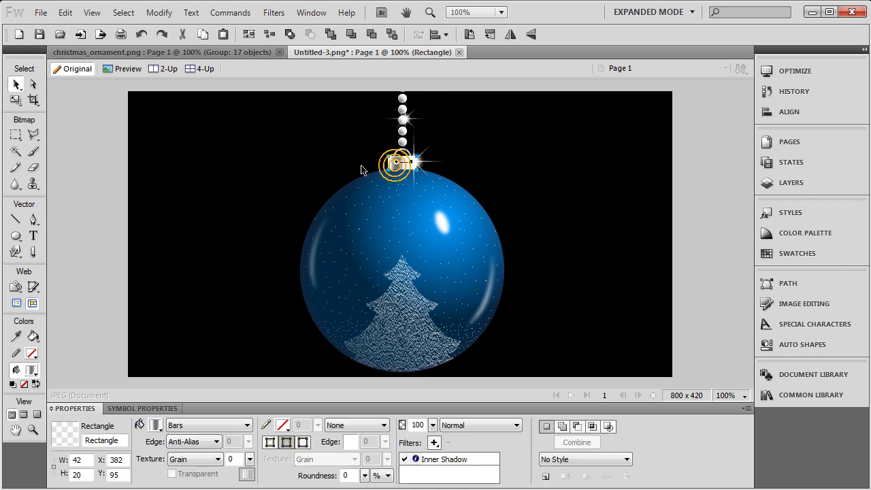